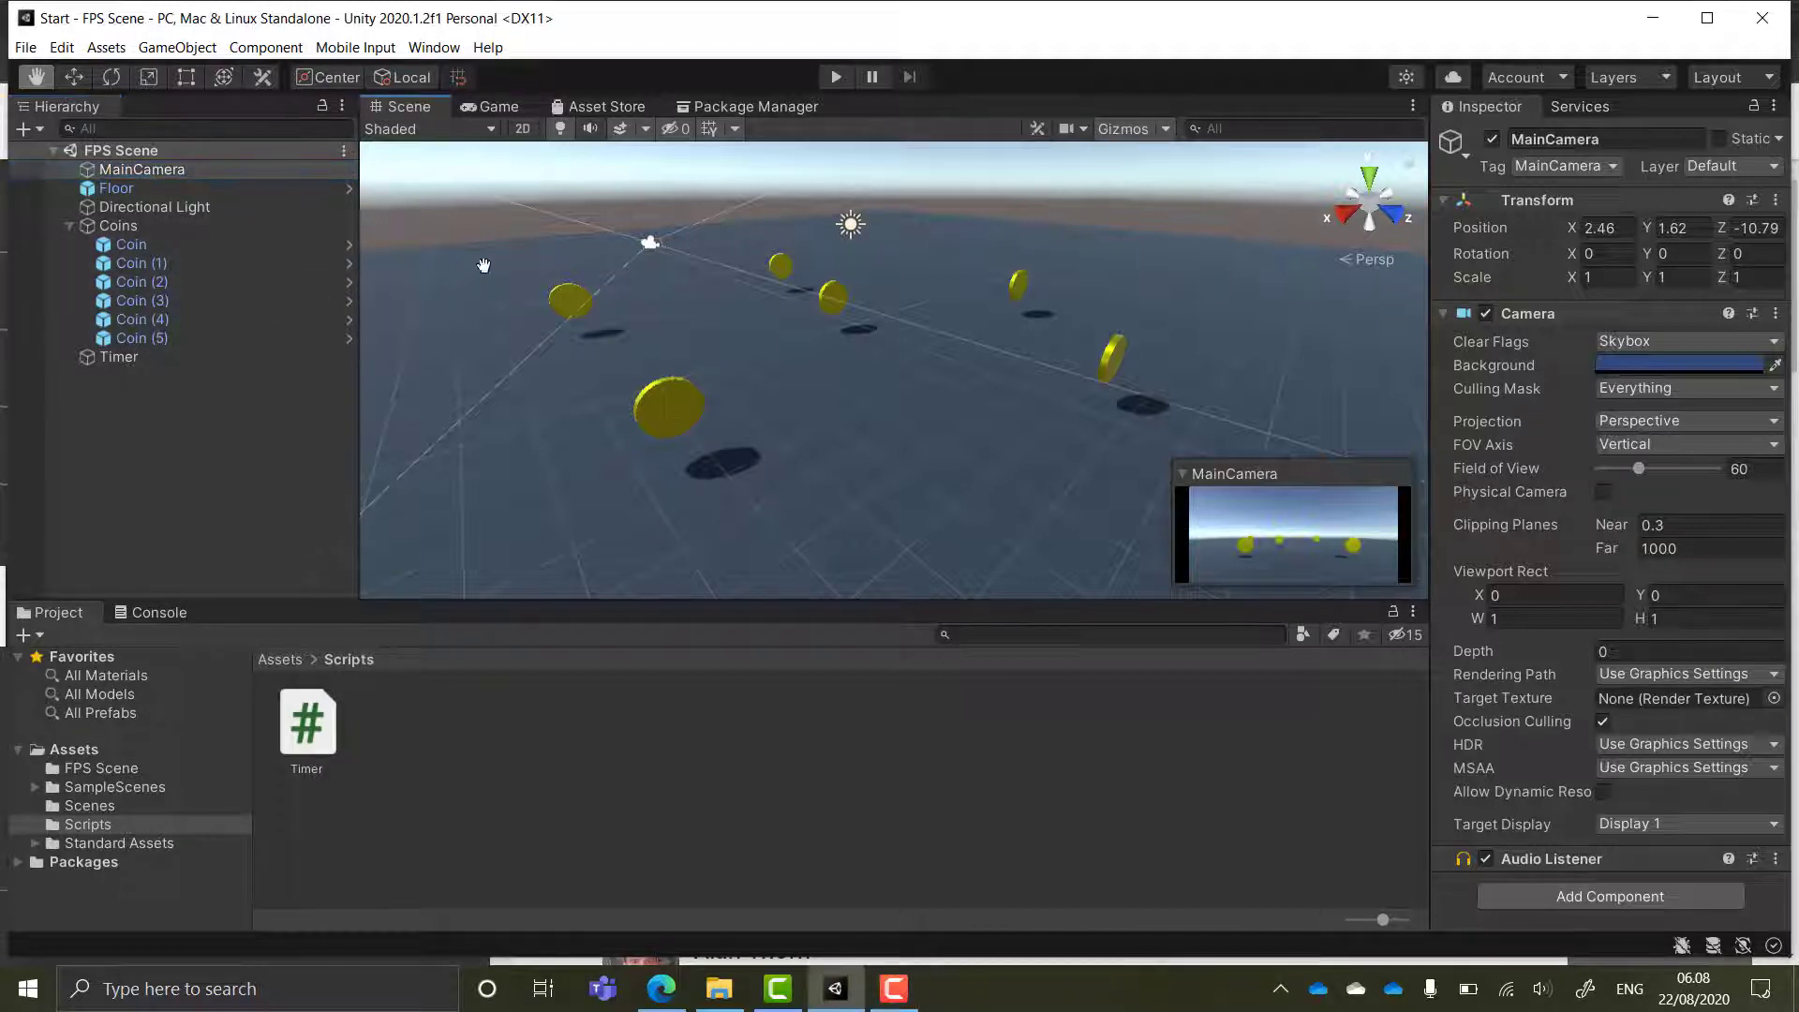
- Switch to the Move tool and select one of the gold coins in the scene
left_click(75, 79)
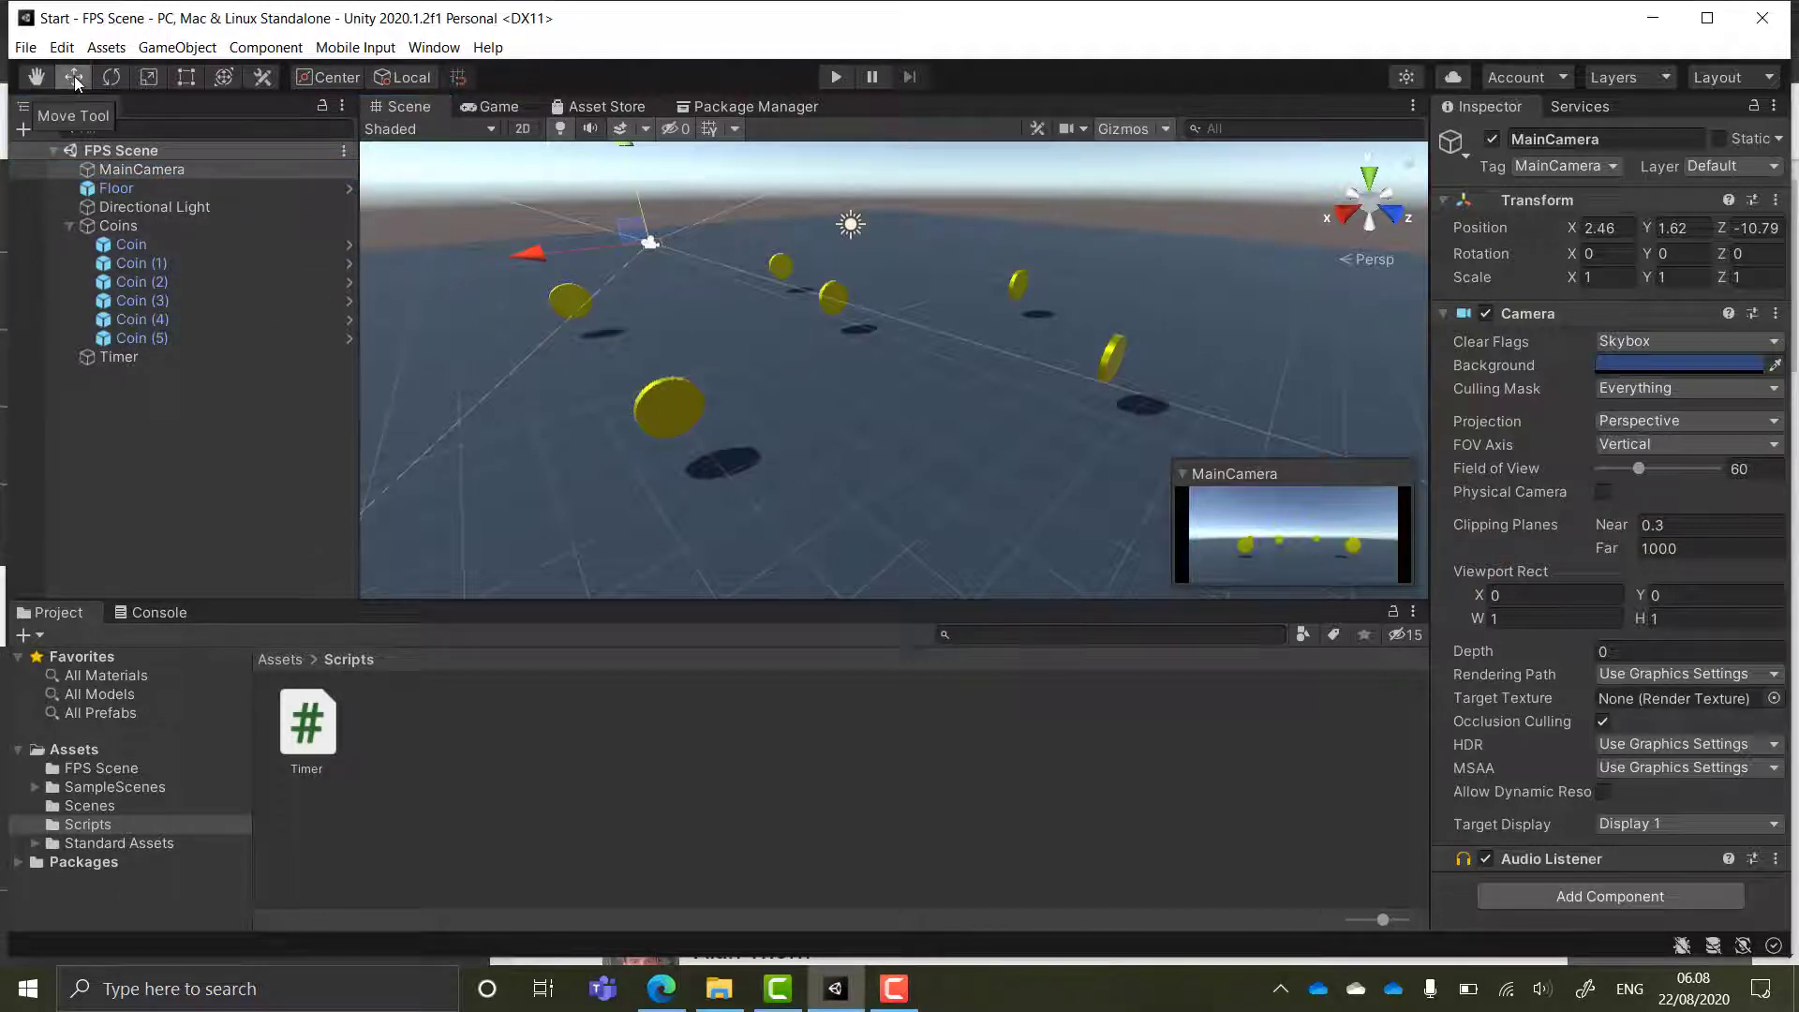
left_click(671, 406)
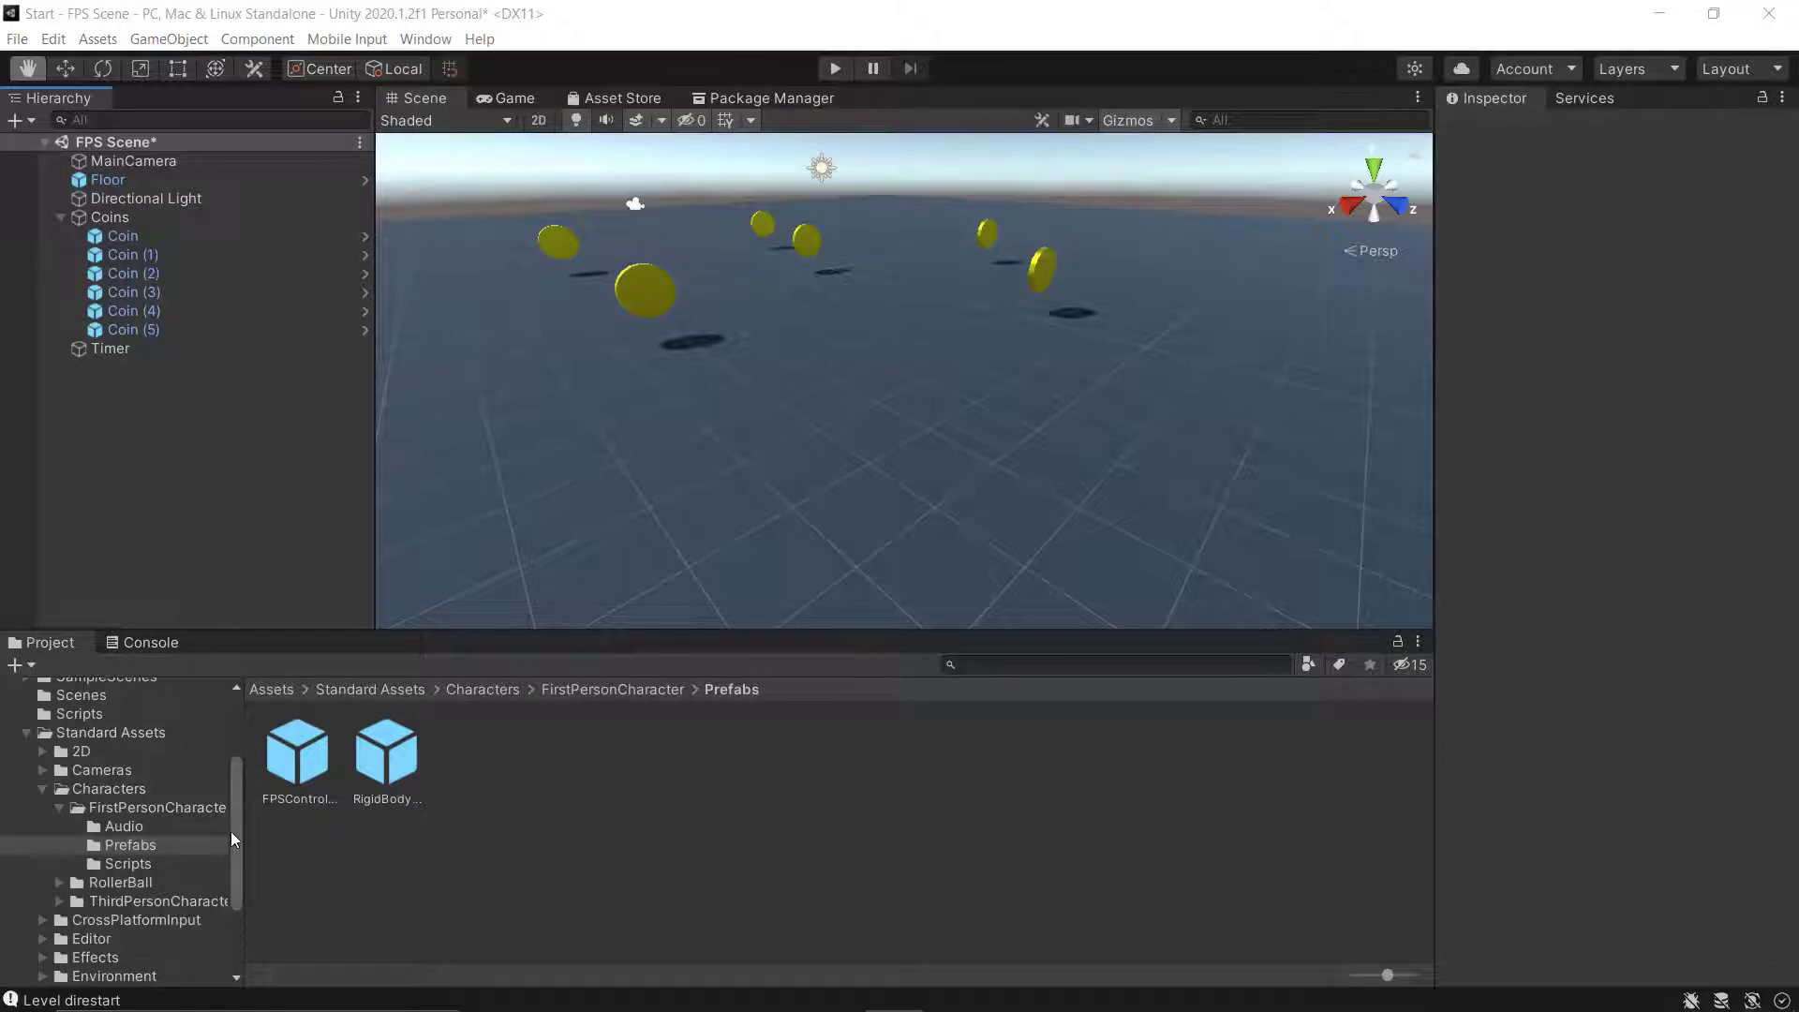
- Drag the FPSController prefab into the Scene view among the coins
left_click_drag(239, 817, 240, 834)
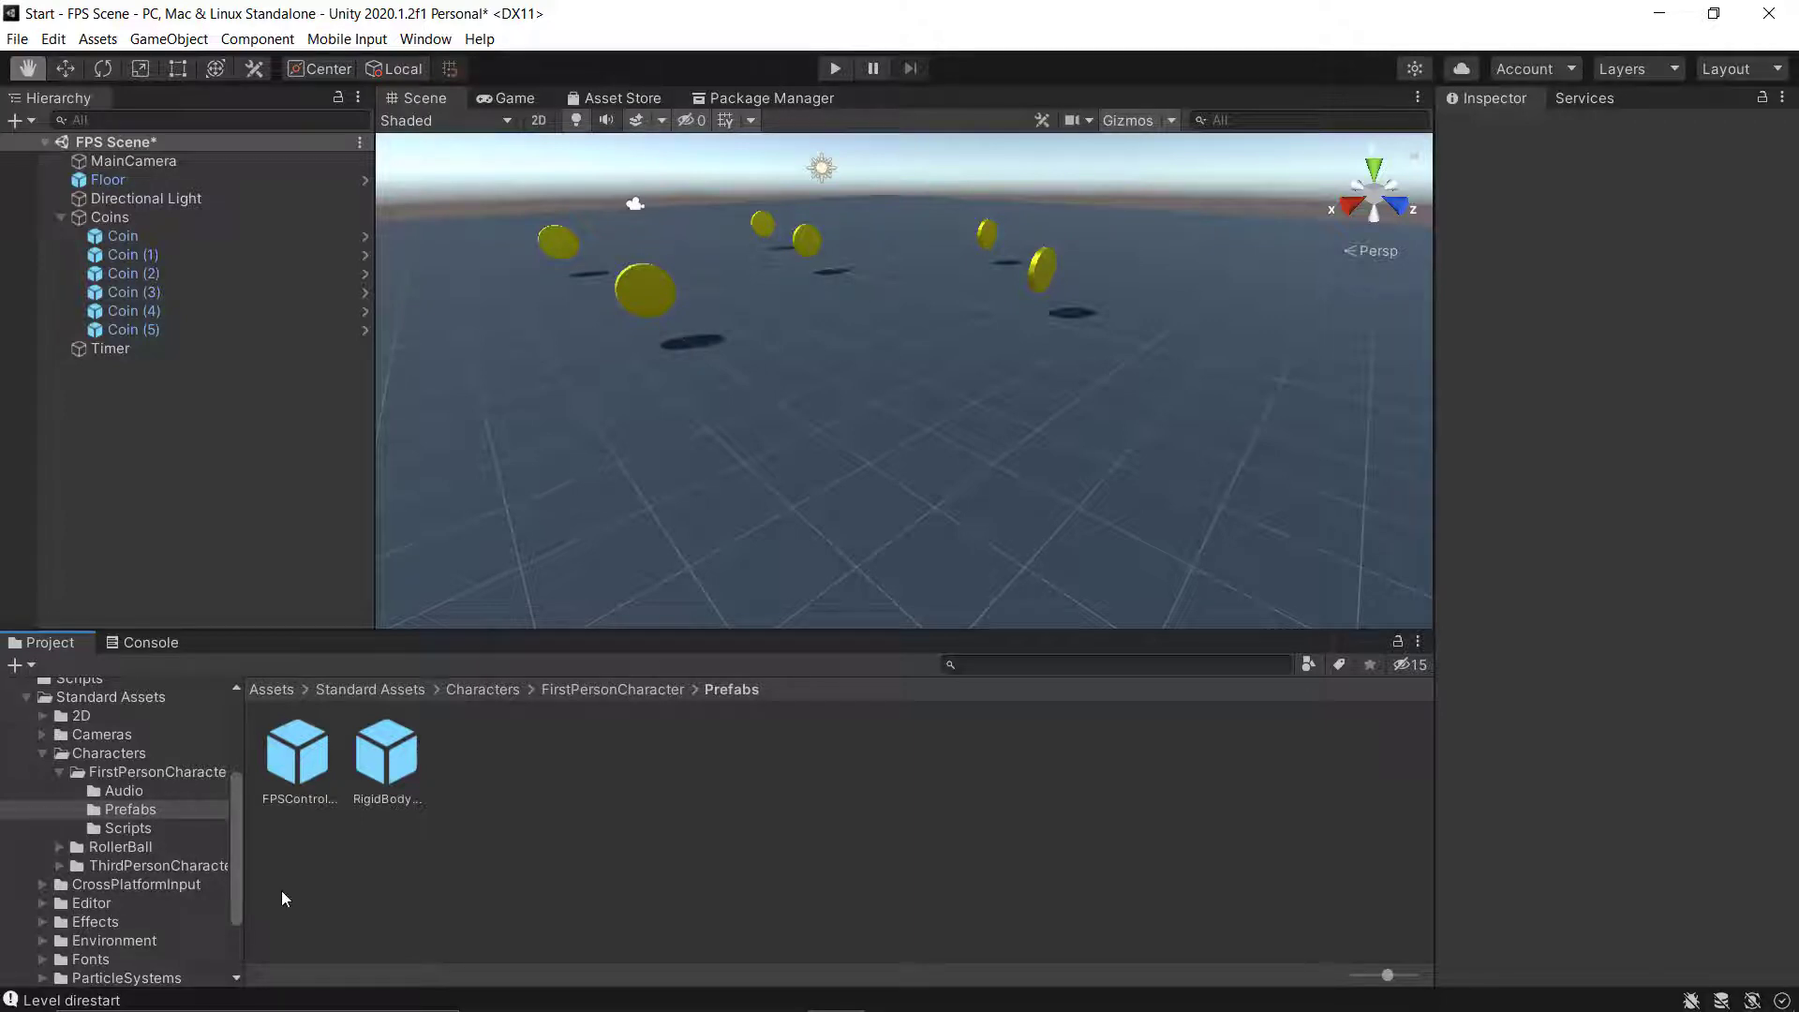
left_click(301, 768)
left_click_drag(301, 768, 715, 417)
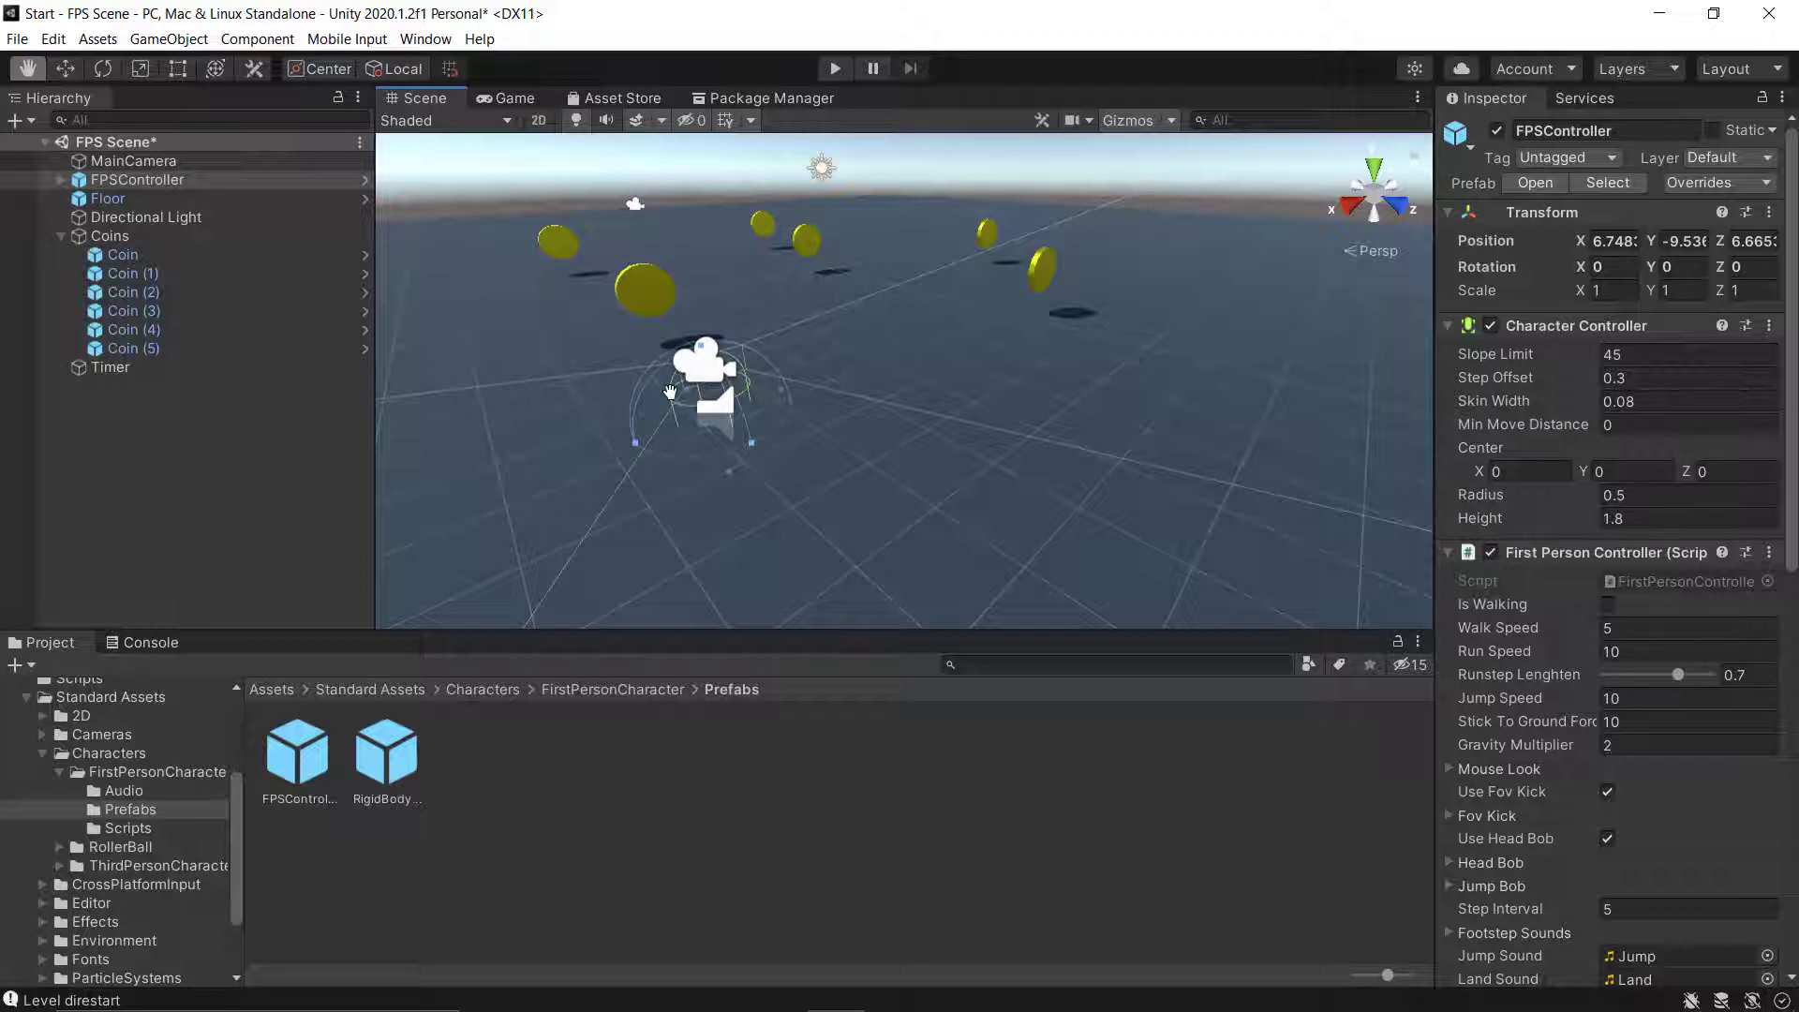
- Lift the FPSController above the floor to a height of 0.94 with the Move tool
left_click(65, 69)
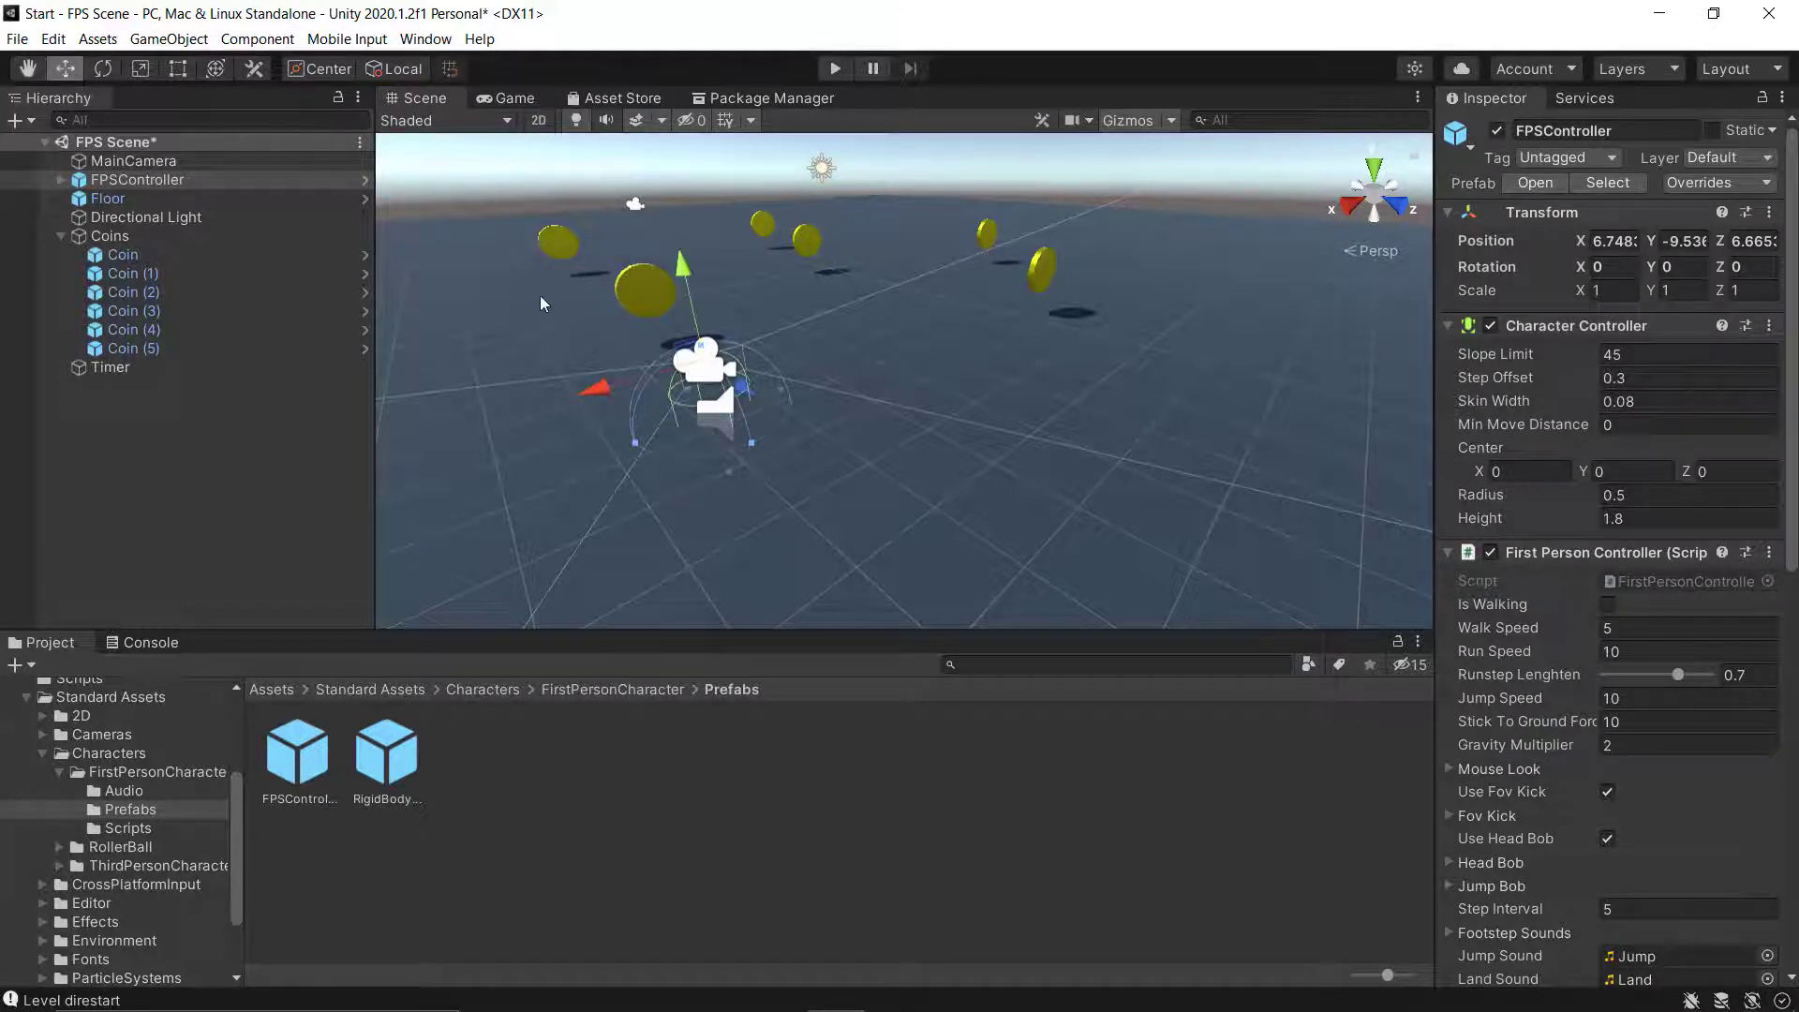
left_click_drag(678, 268, 681, 204)
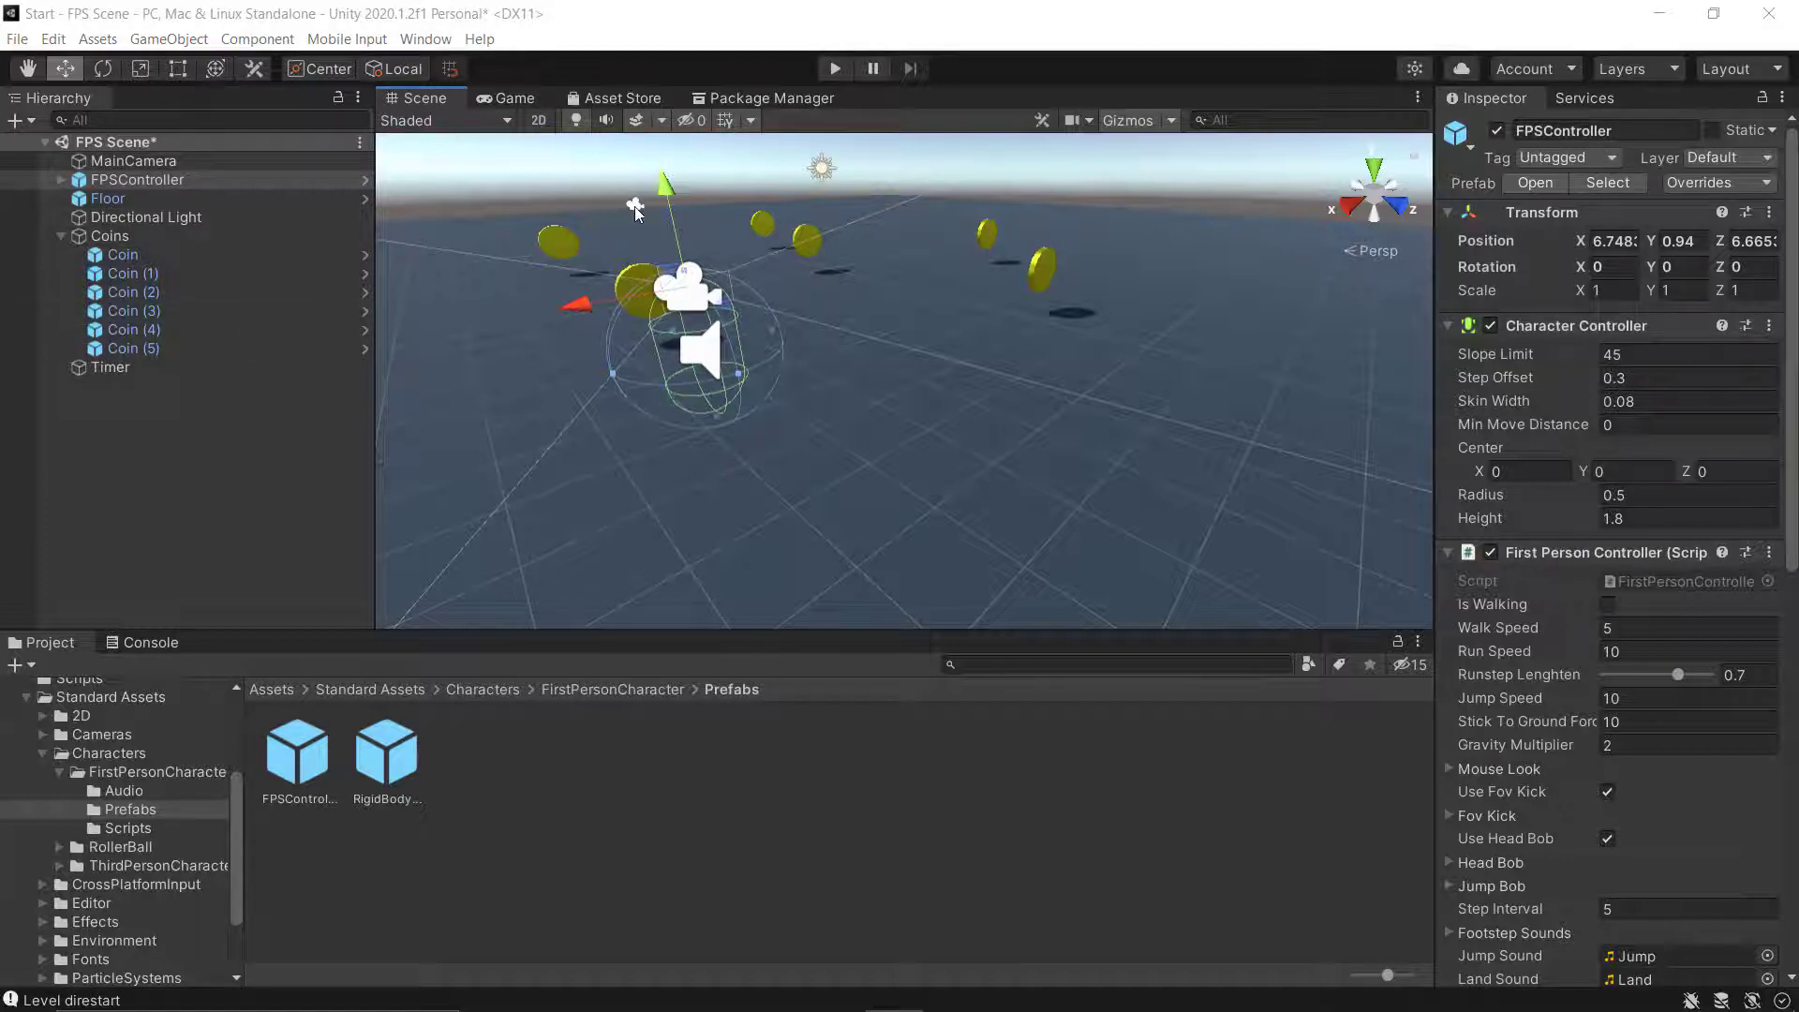
left_click(186, 158)
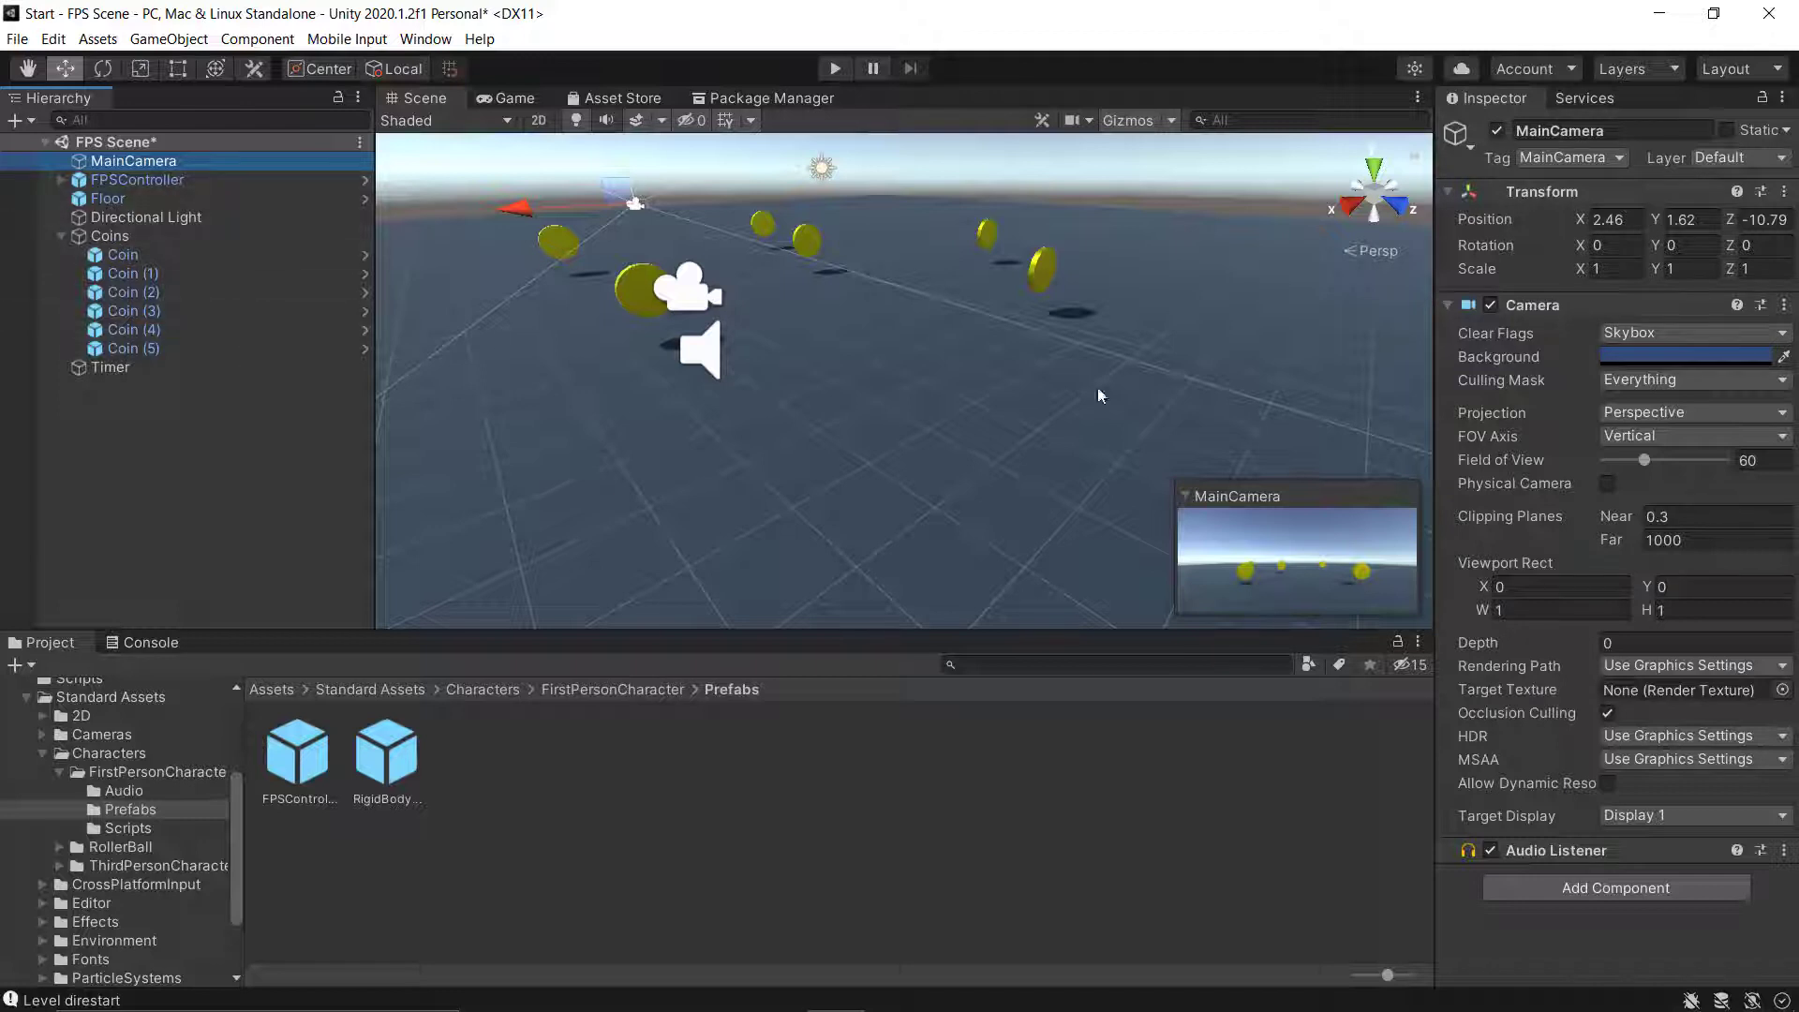
- Deactivate the MainCamera, select the FPSController, and play the scene from its view
left_click(1497, 131)
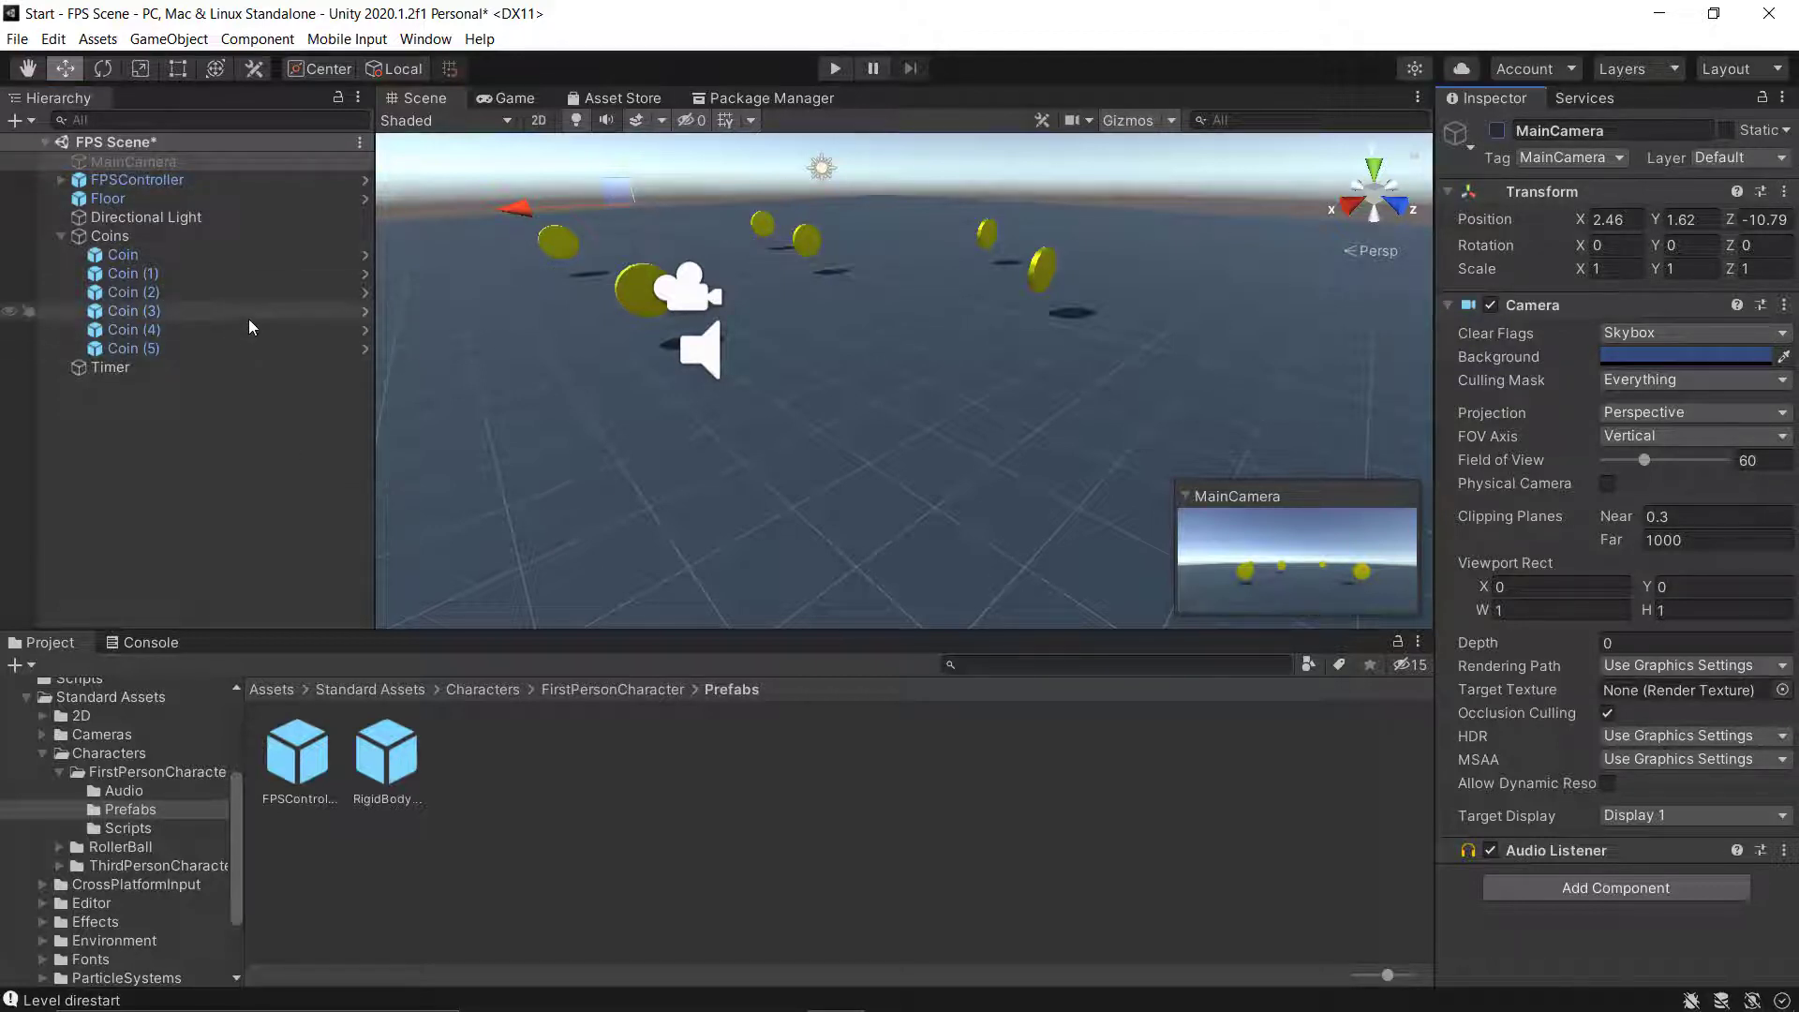
left_click(151, 186)
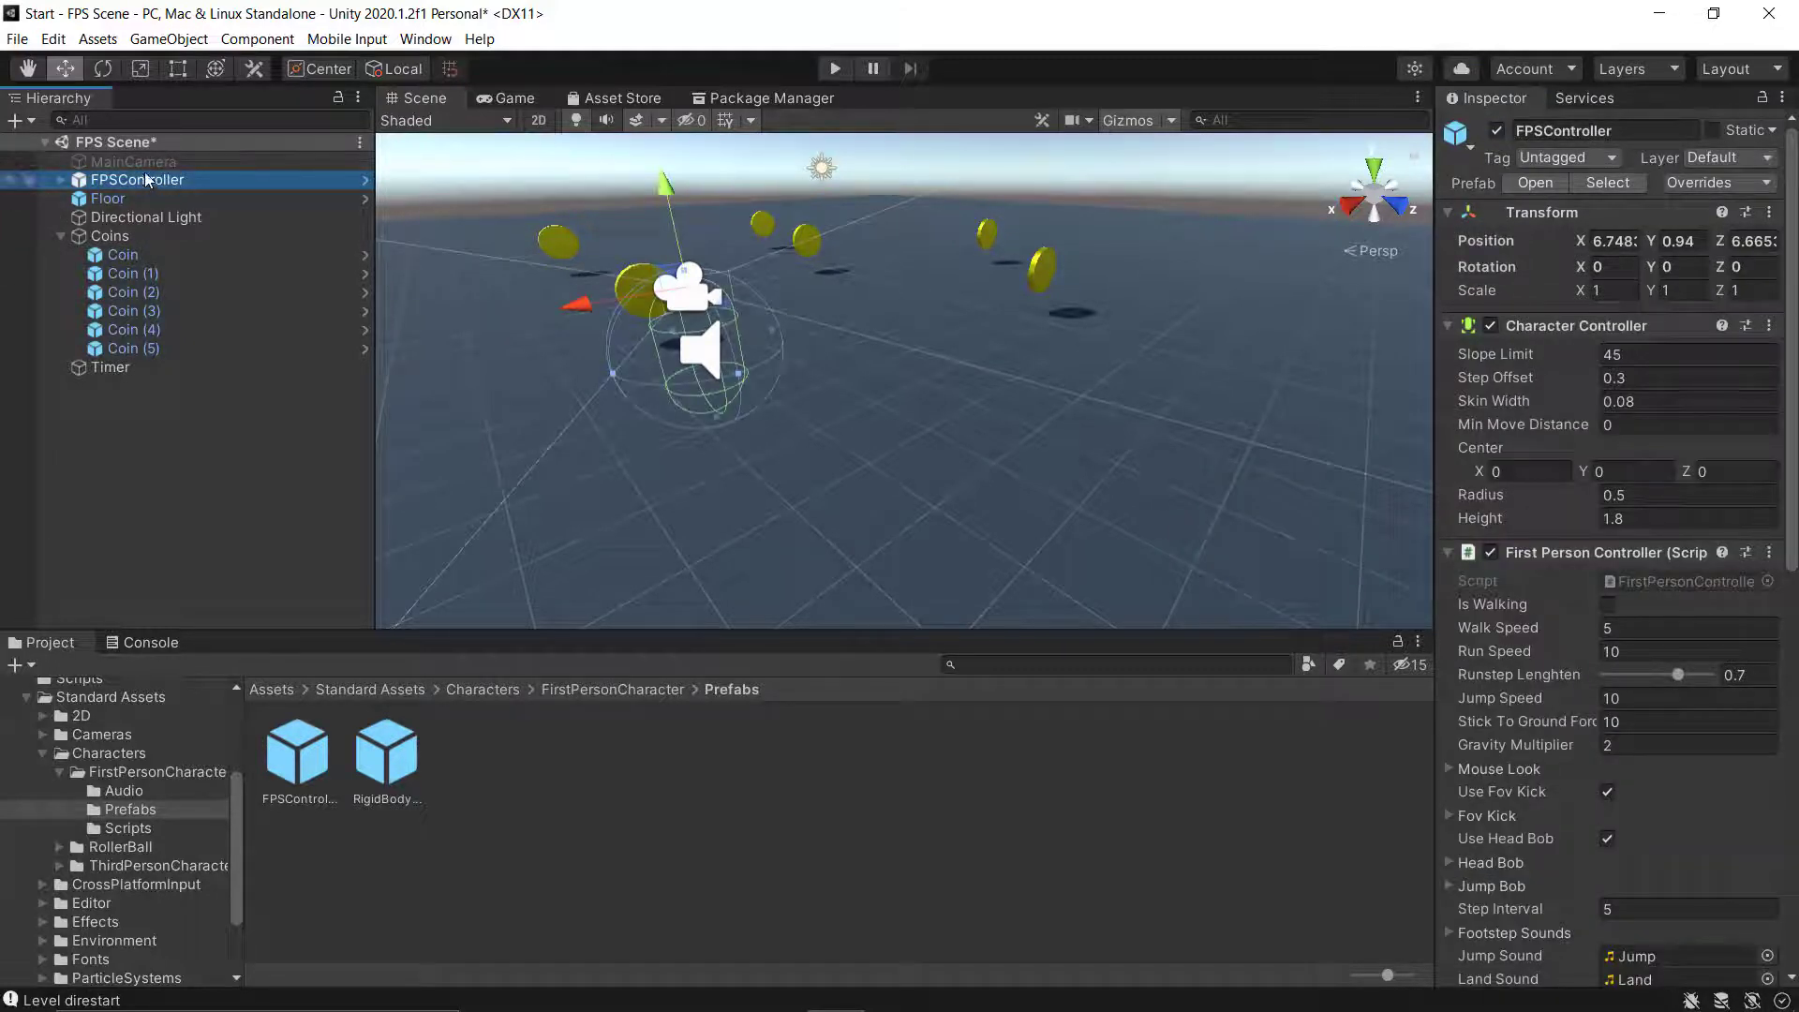
left_click(146, 162)
left_click(150, 177)
left_click(830, 74)
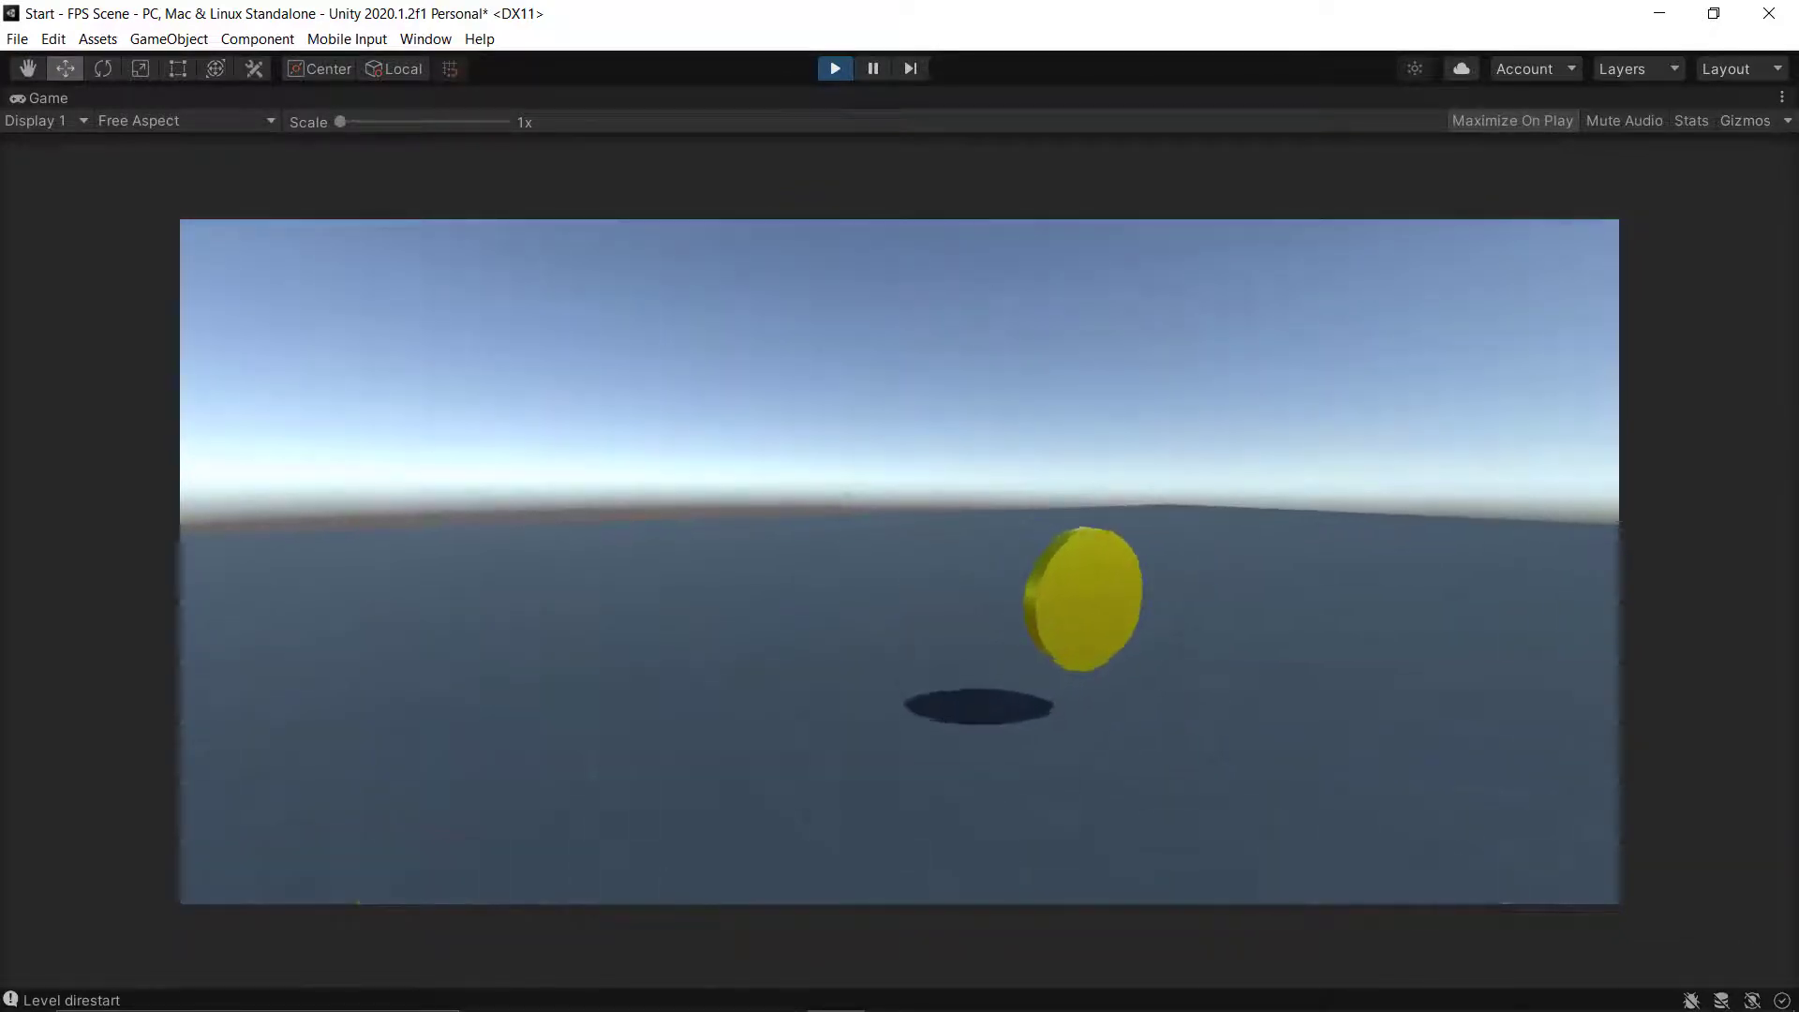
- Exit Play mode and drop the Coin script onto the coin objects in the Hierarchy
key("ctrl+p")
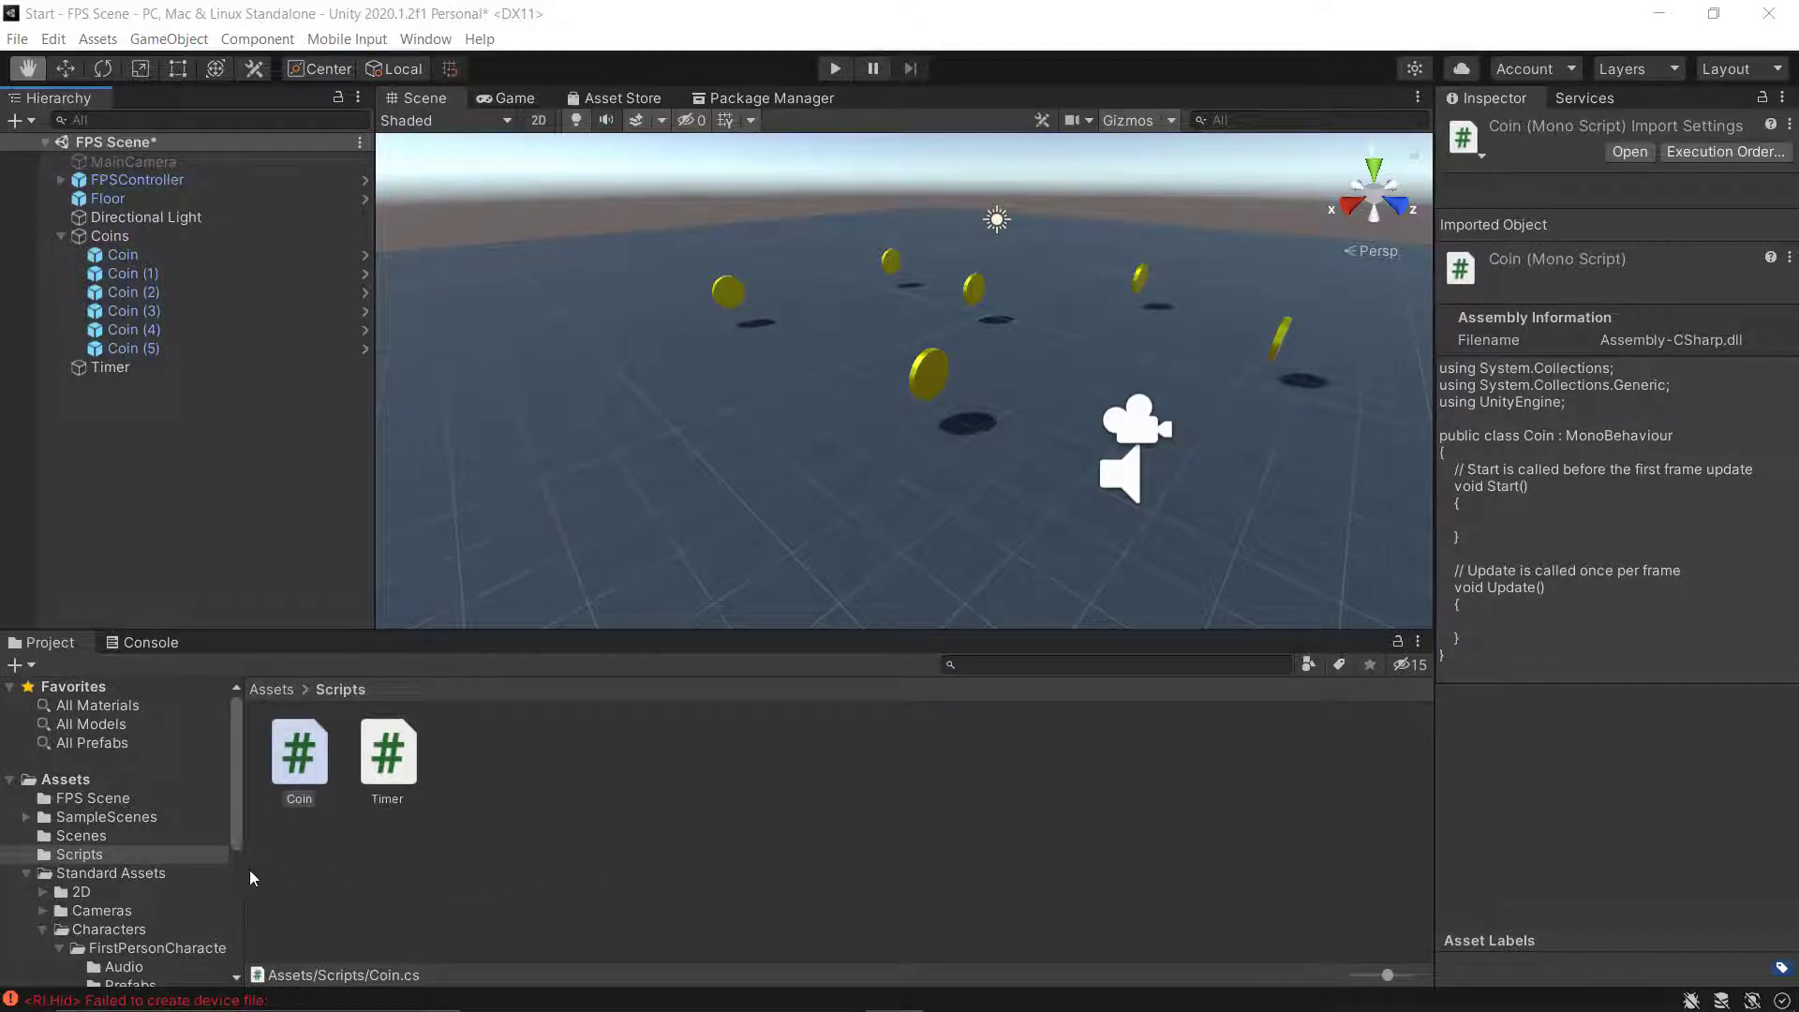
left_click(253, 765)
key("w")
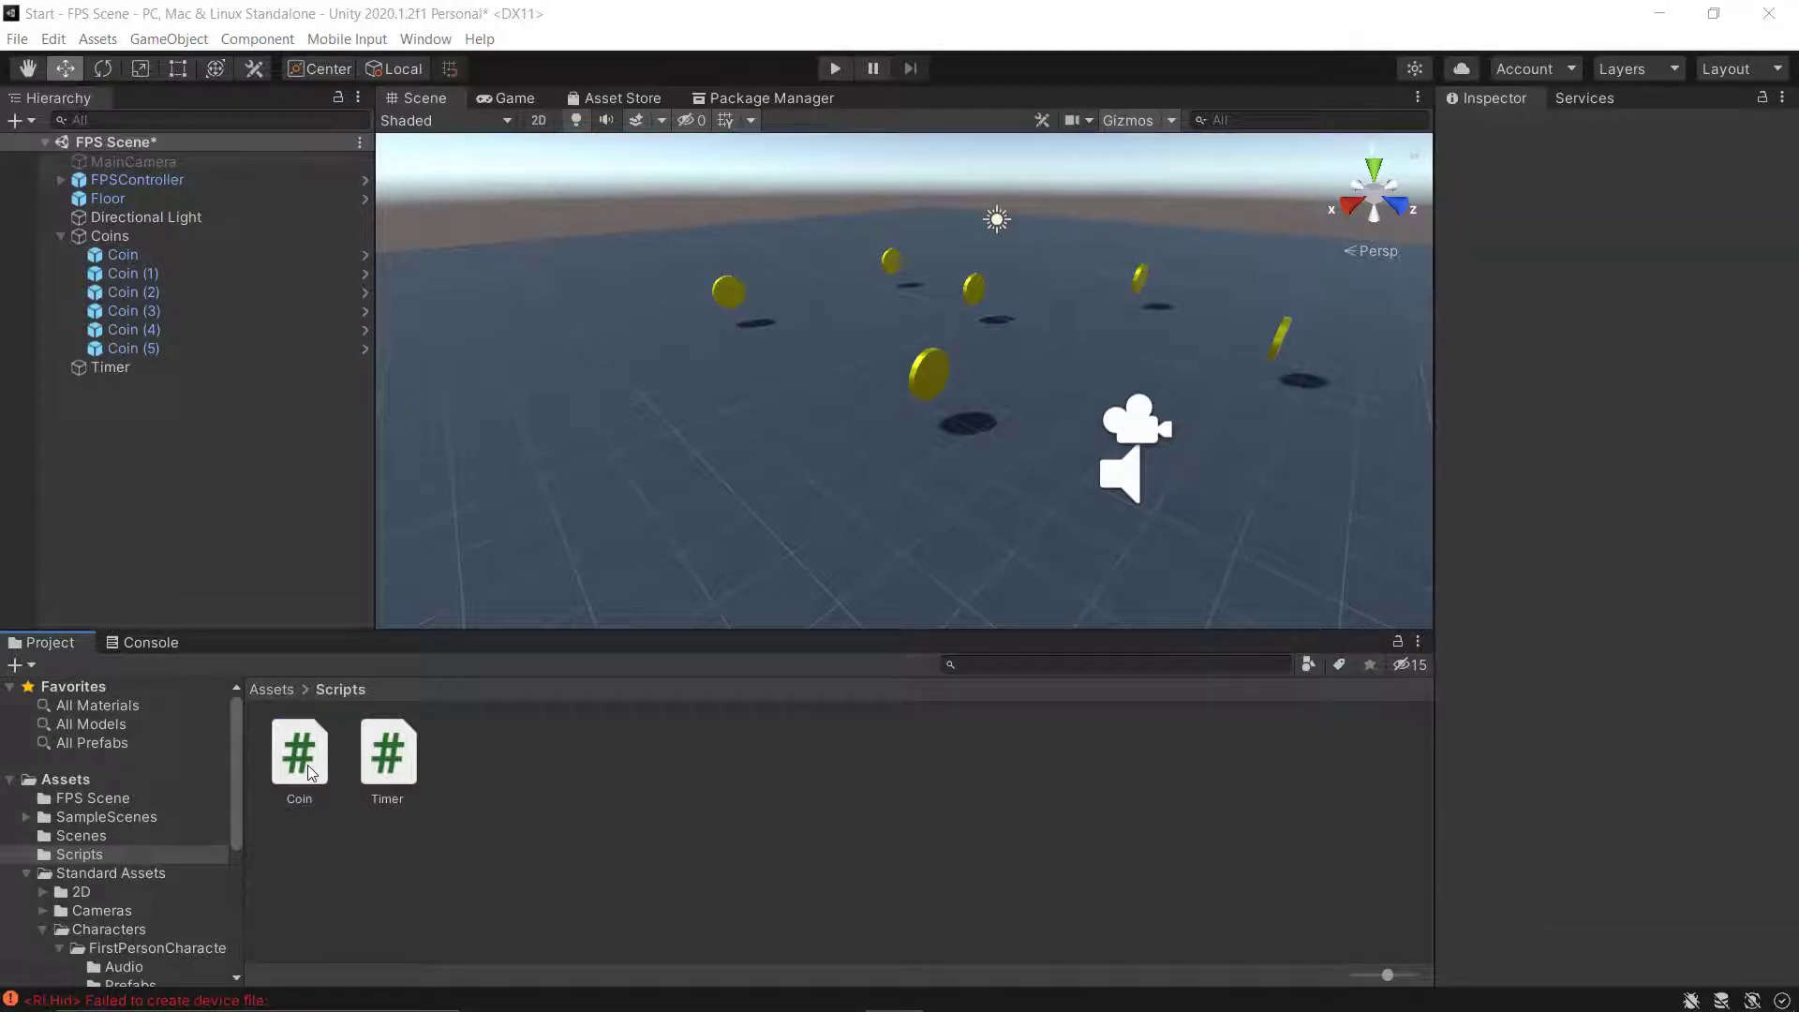
mouse_move(307, 765)
left_mouse_down()
mouse_move(310, 366)
mouse_move(154, 291)
left_mouse_up()
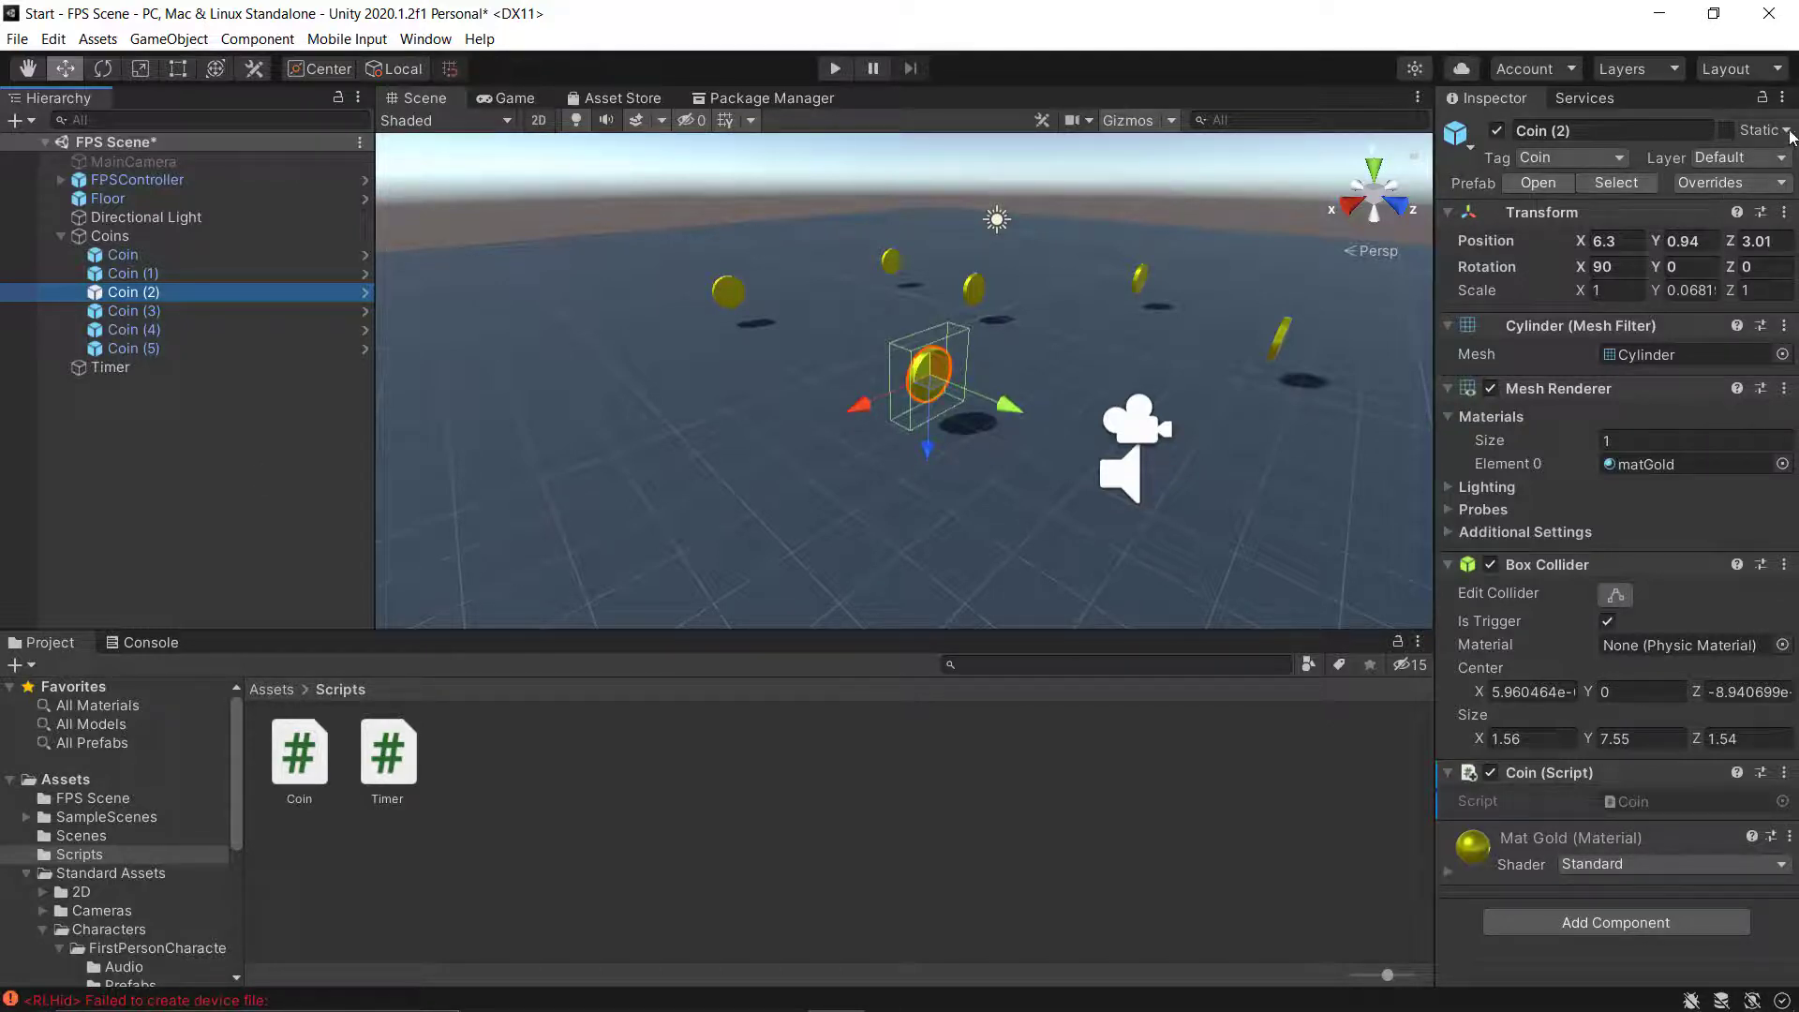
- Review Coin (2)'s prefab overrides, then inspect Coin through Coin (5) for the Coin component
left_click(1740, 183)
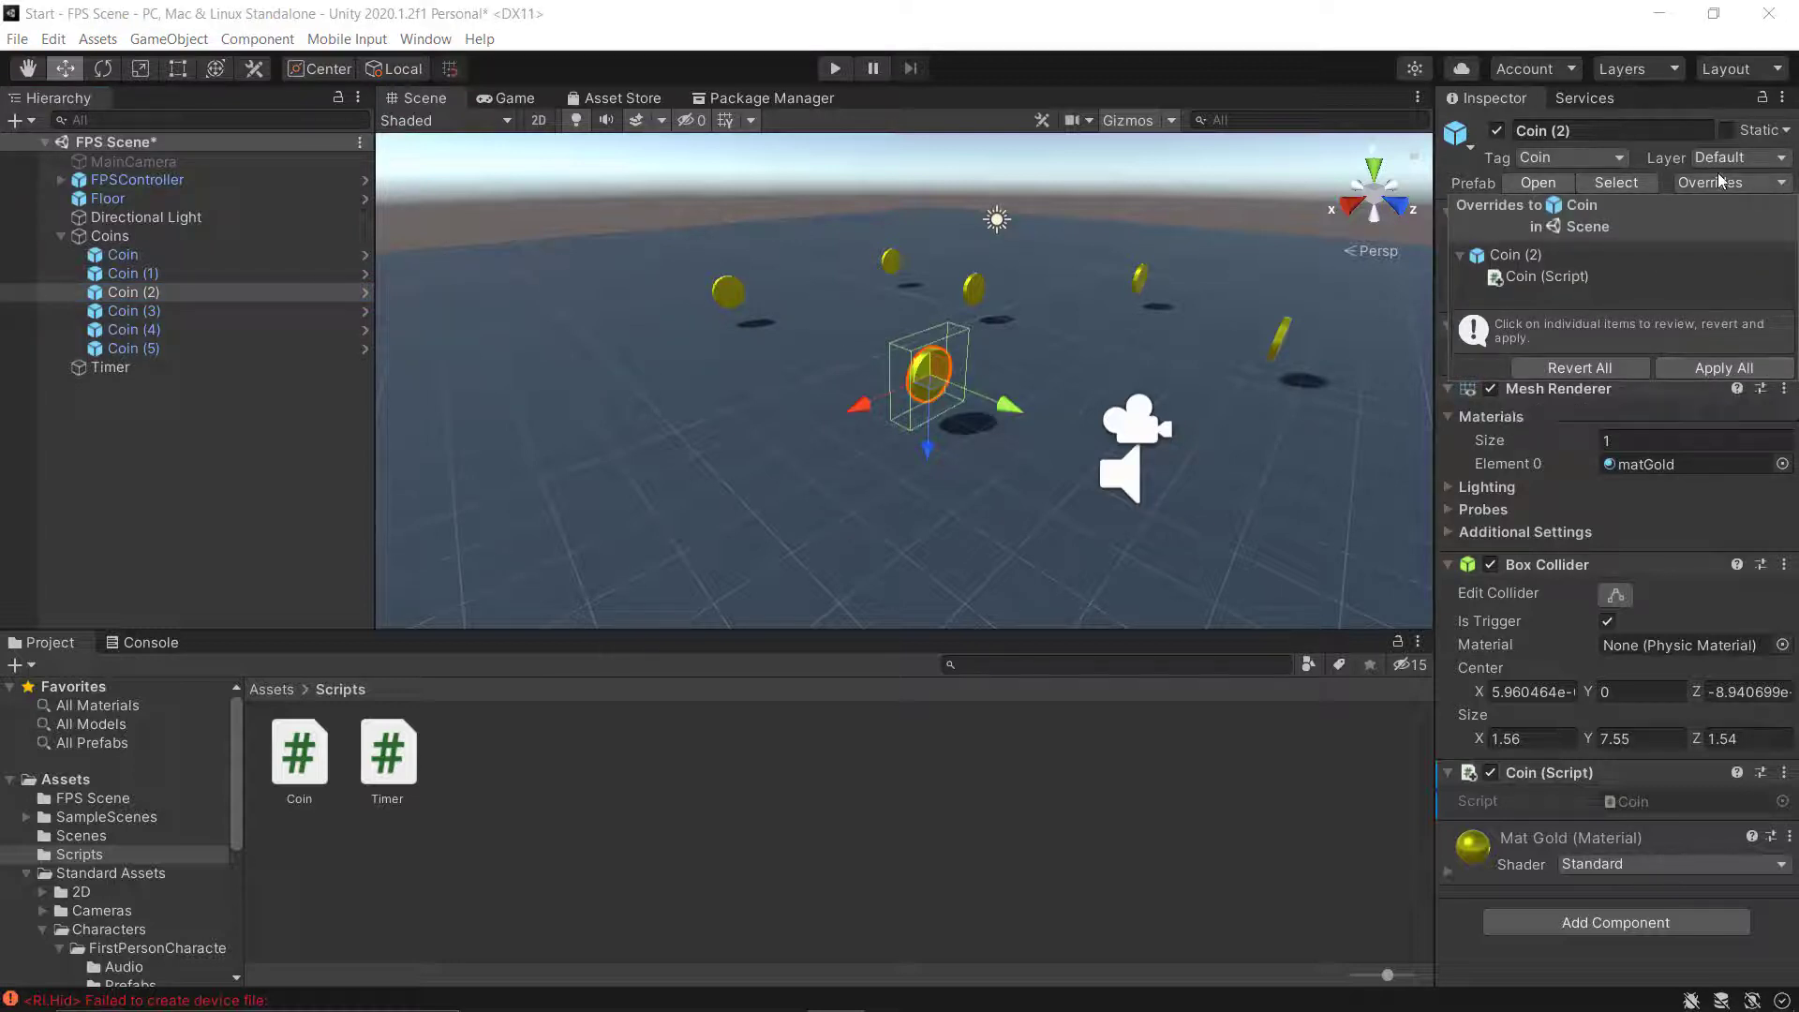
left_click(1745, 367)
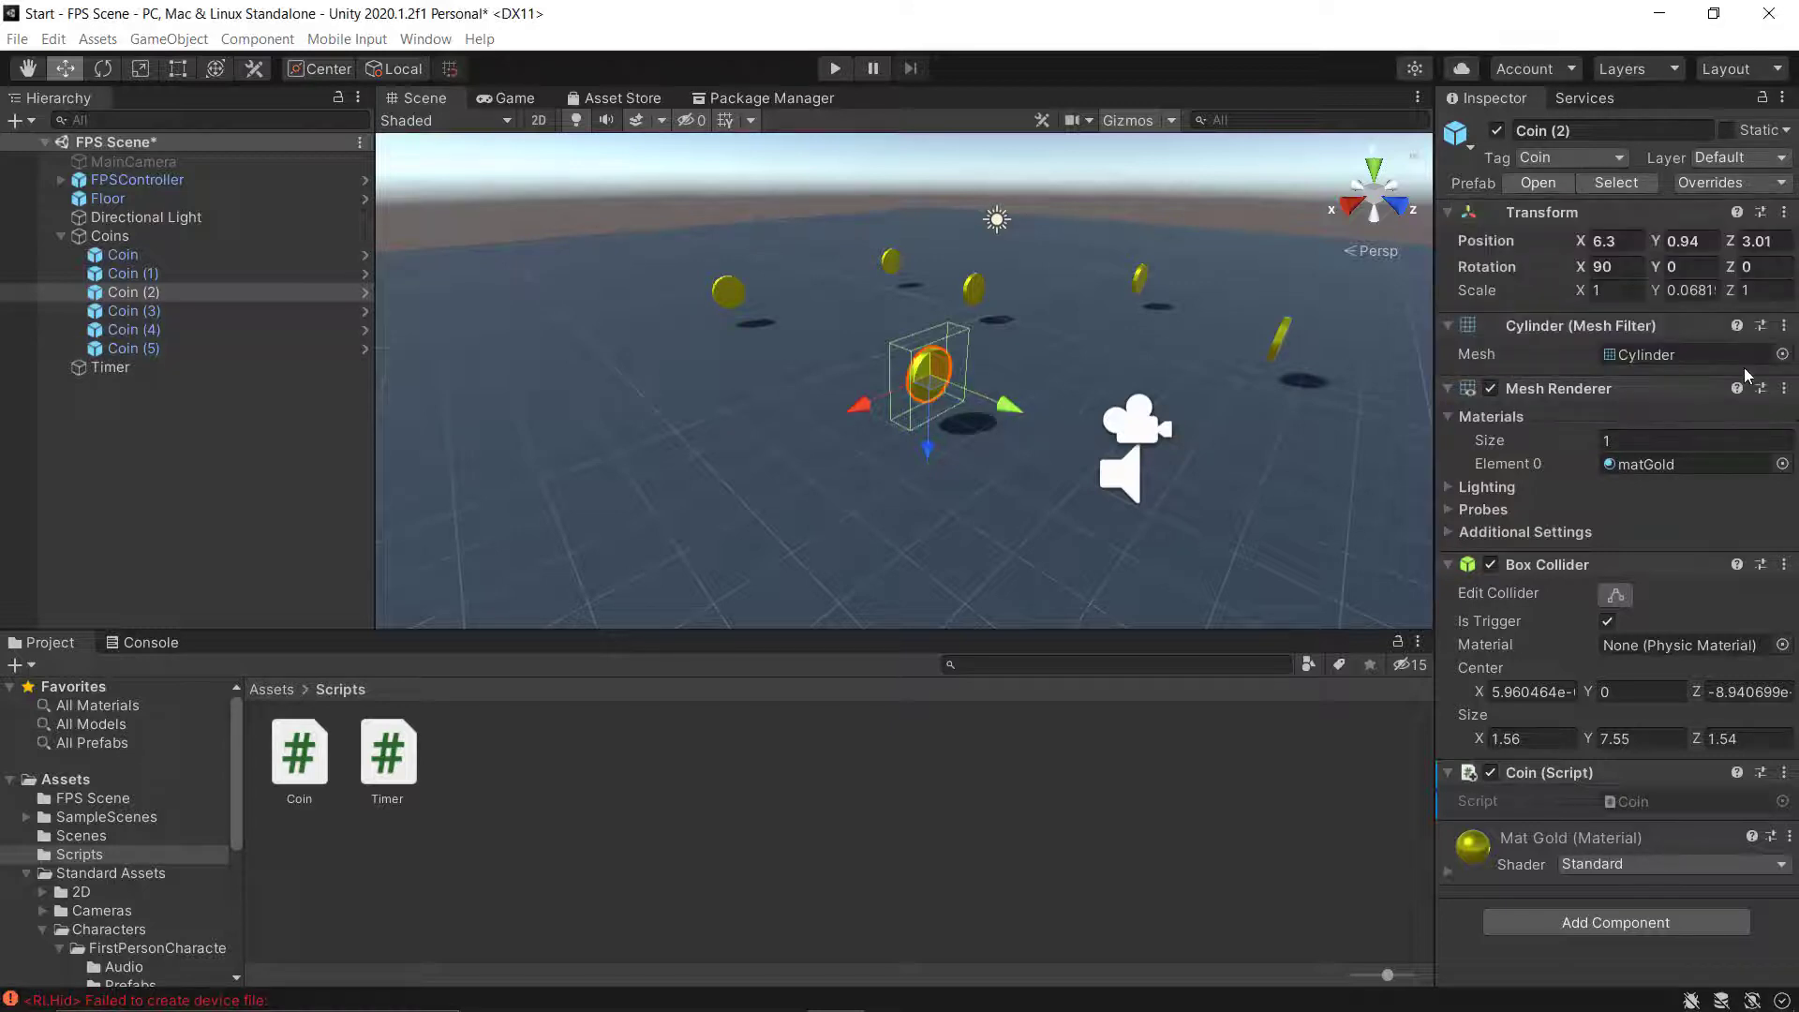
left_click(139, 257)
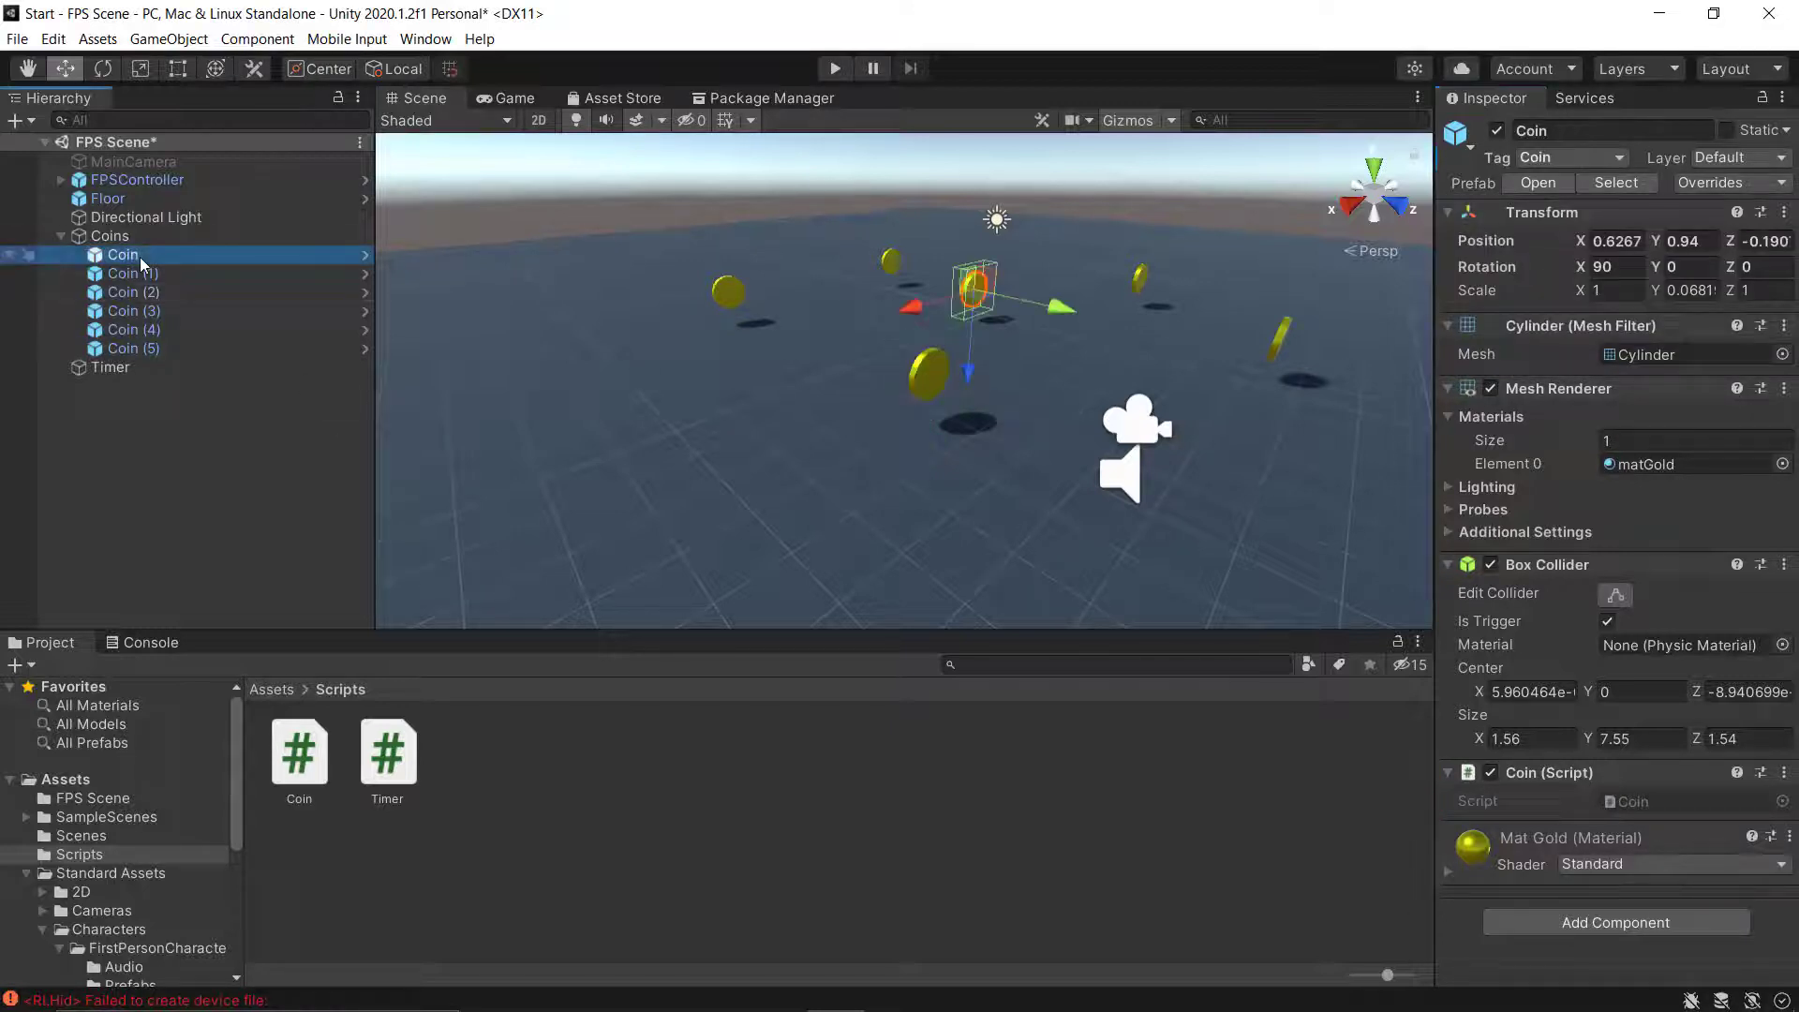
left_click(138, 275)
left_click(139, 298)
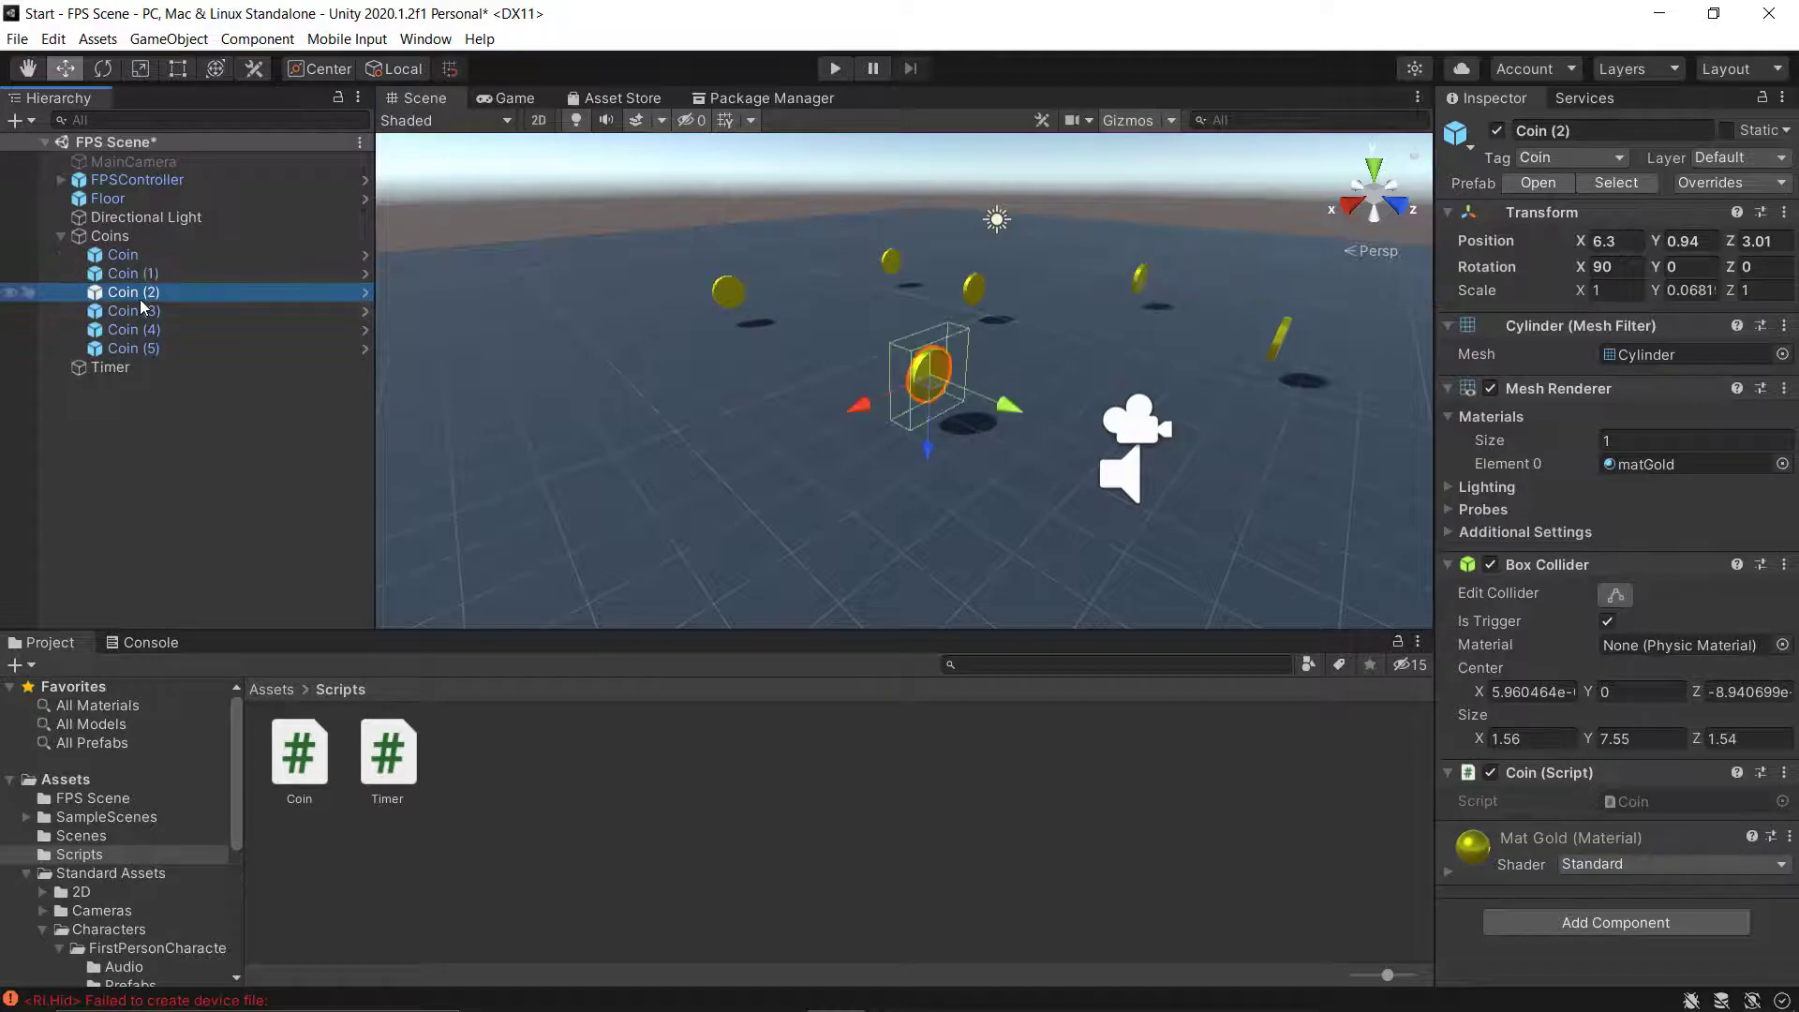
left_click(132, 329)
left_click(129, 350)
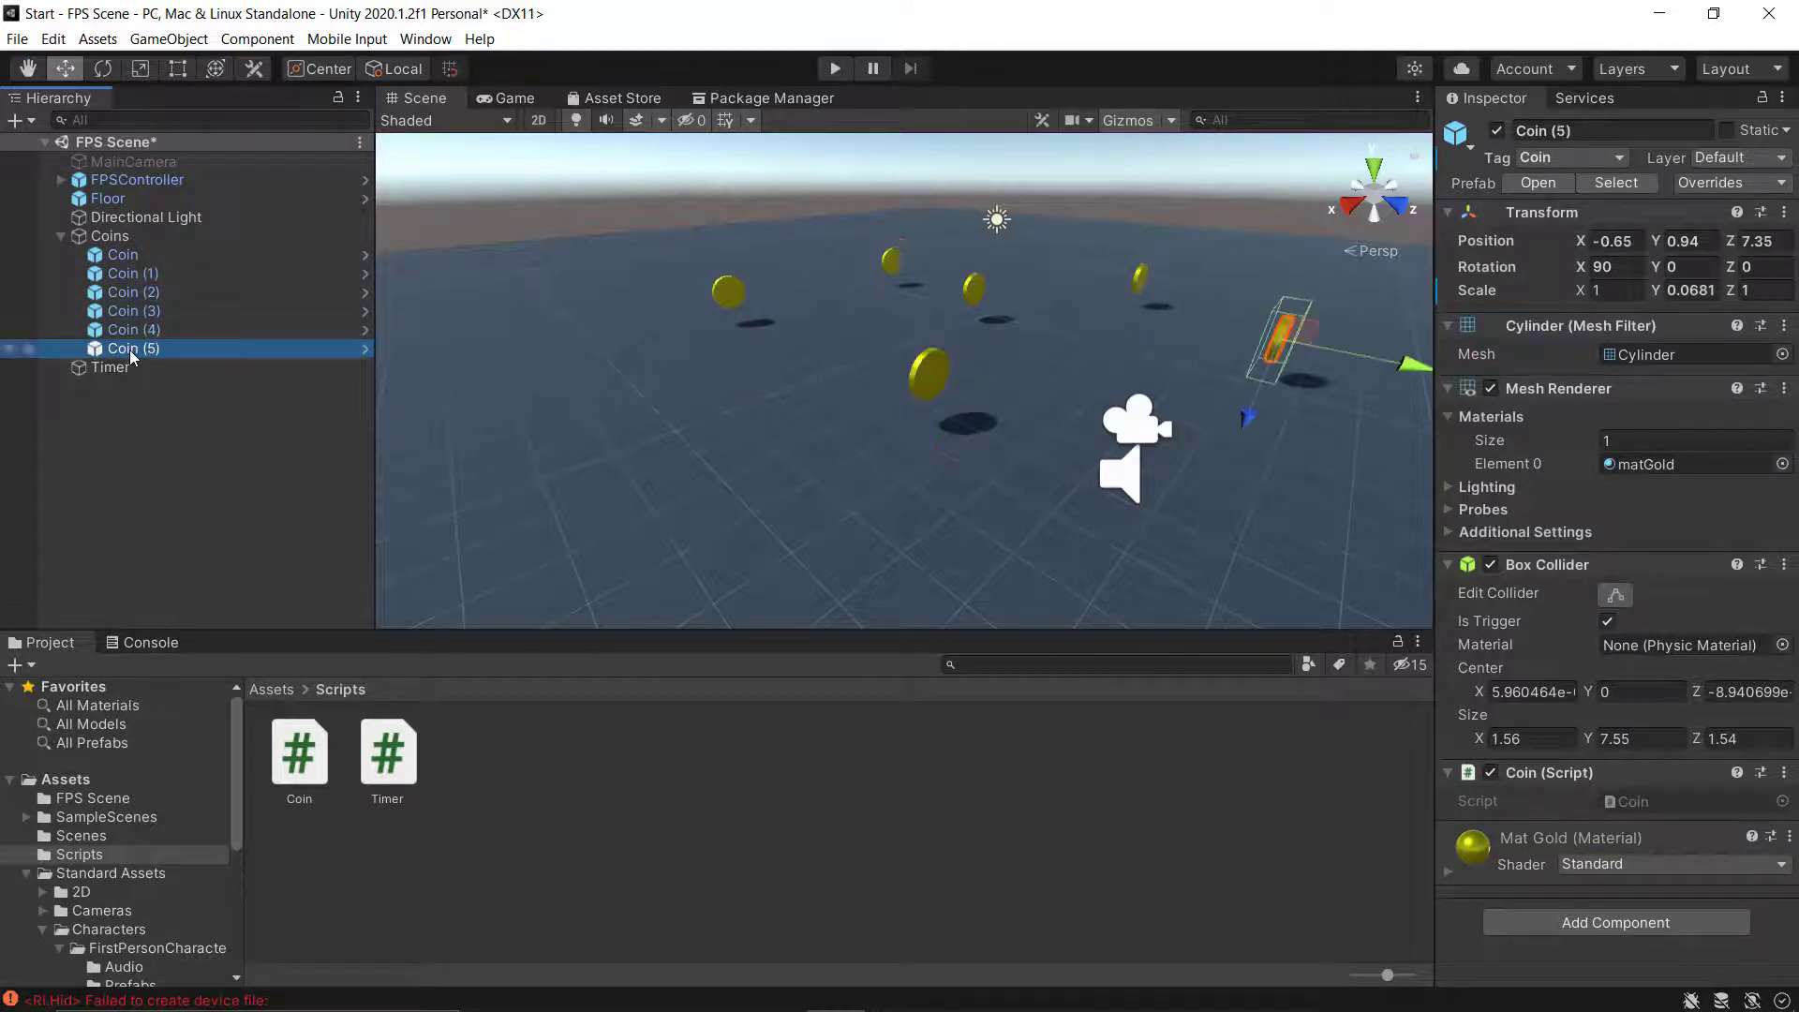
left_click(136, 311)
left_click(144, 294)
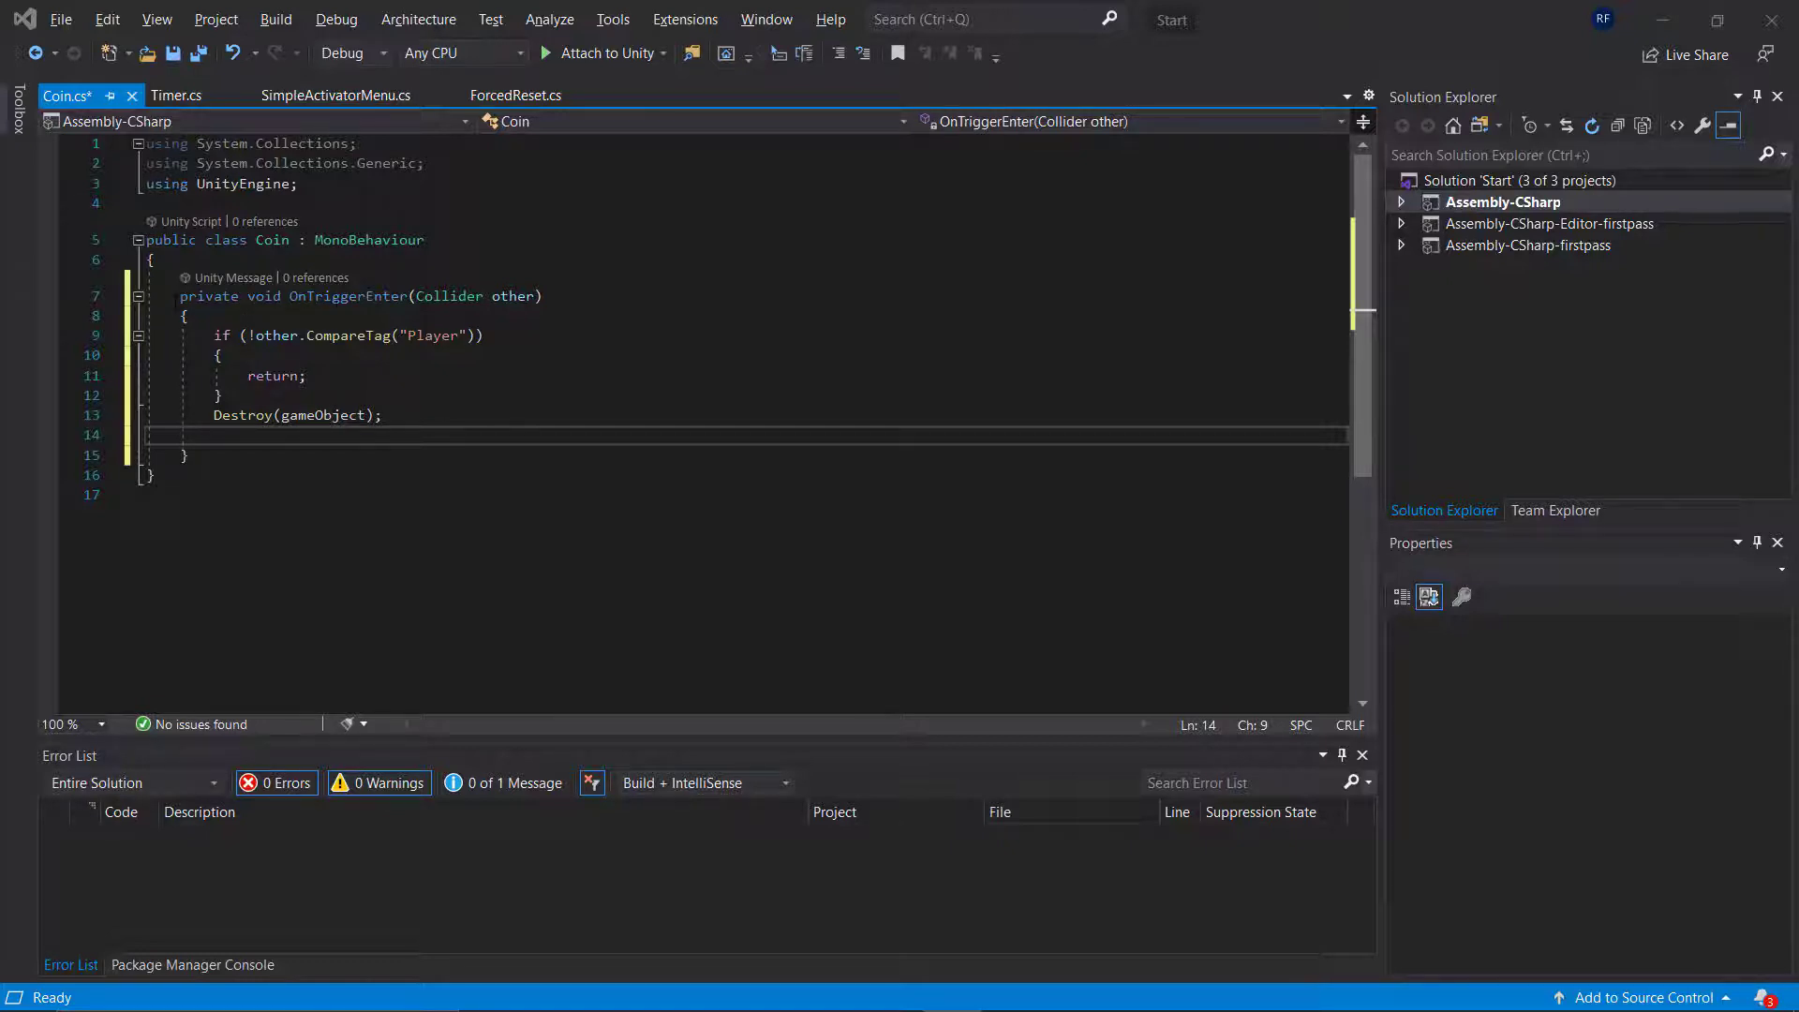
- In Coin.cs, negate the Player tag check with '!' so only the Player reaches Destroy
mouse_move(335, 299)
left_click(252, 336)
type("!")
left_click(321, 376)
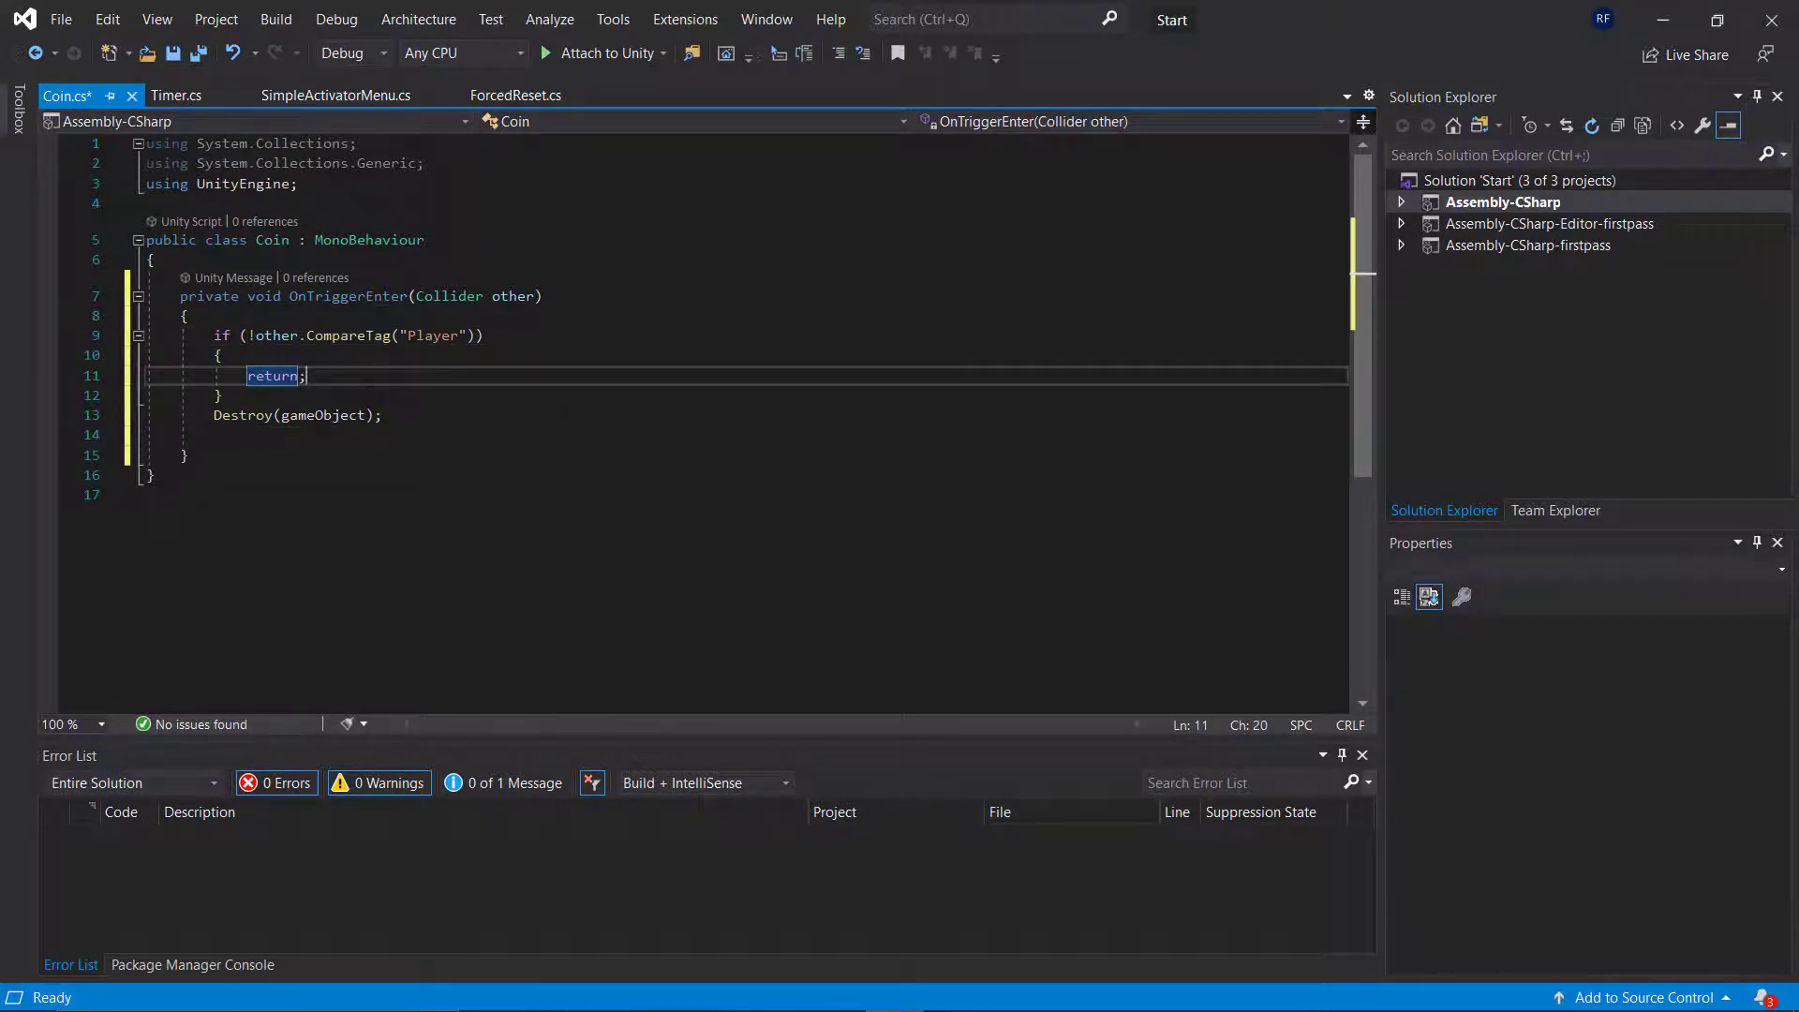
left_click(256, 415)
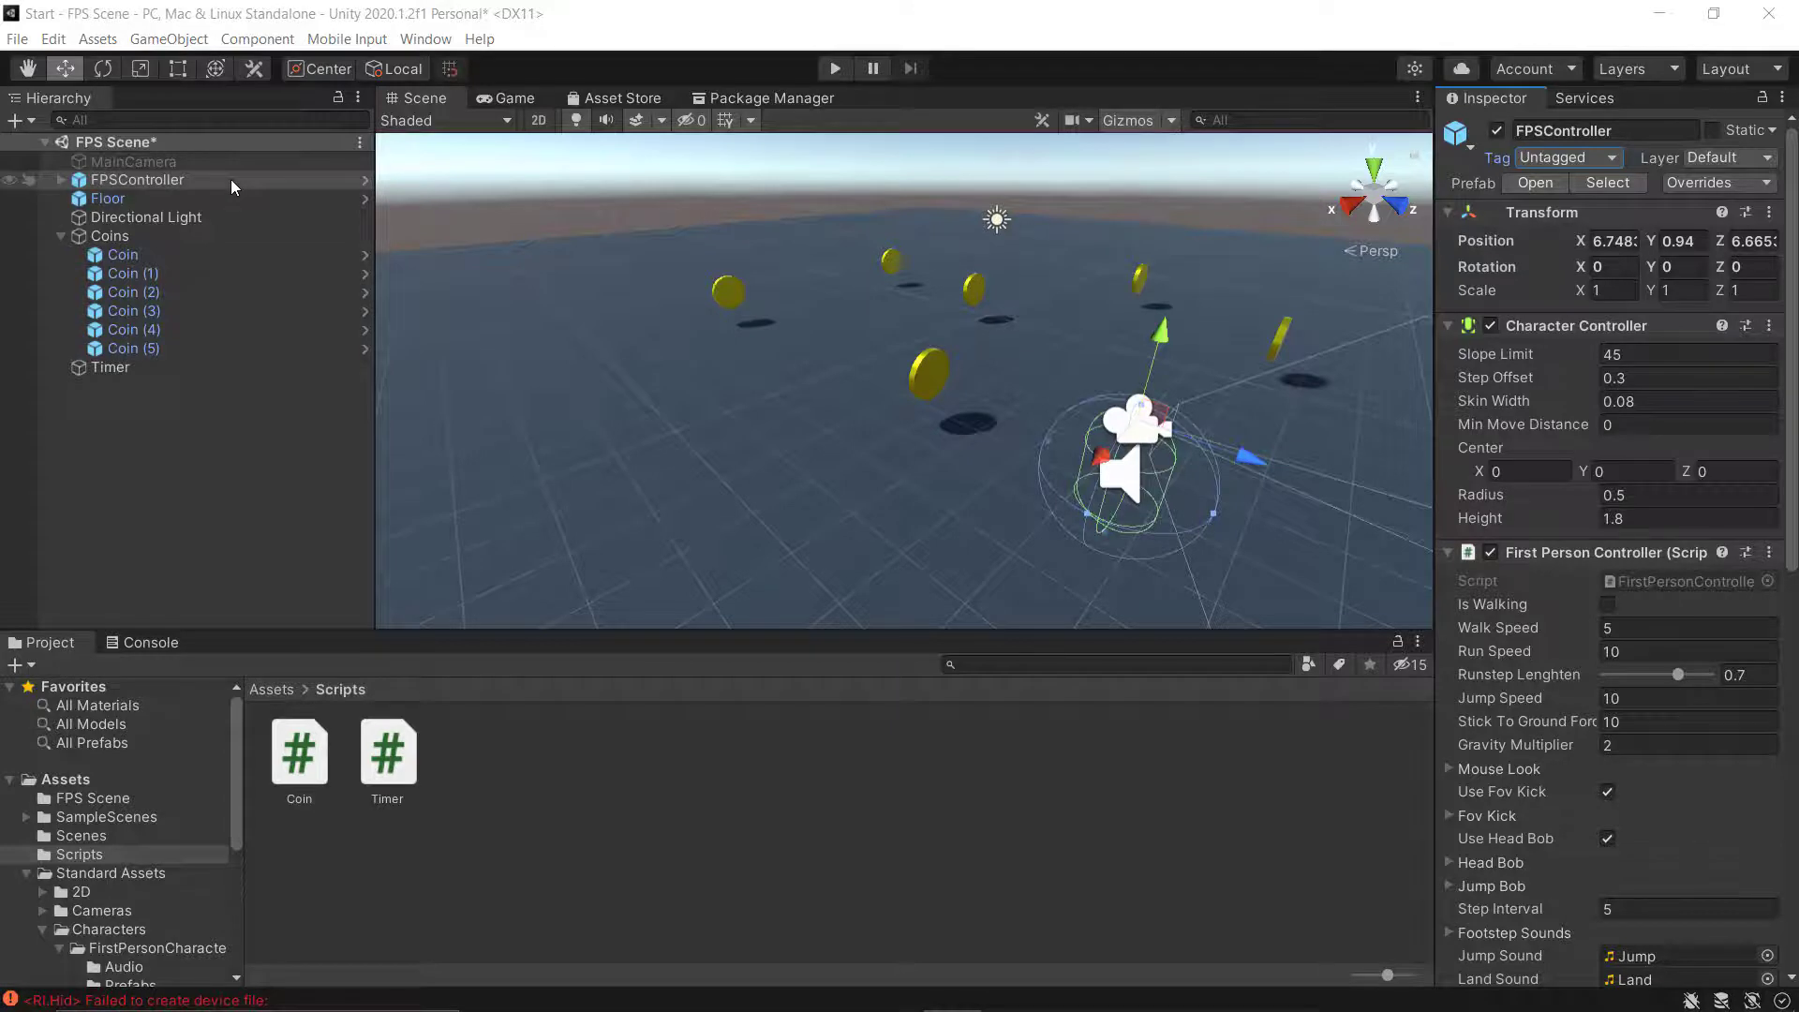
- Give the FPSController the Player tag and save the scene with Ctrl+S
left_click(1612, 163)
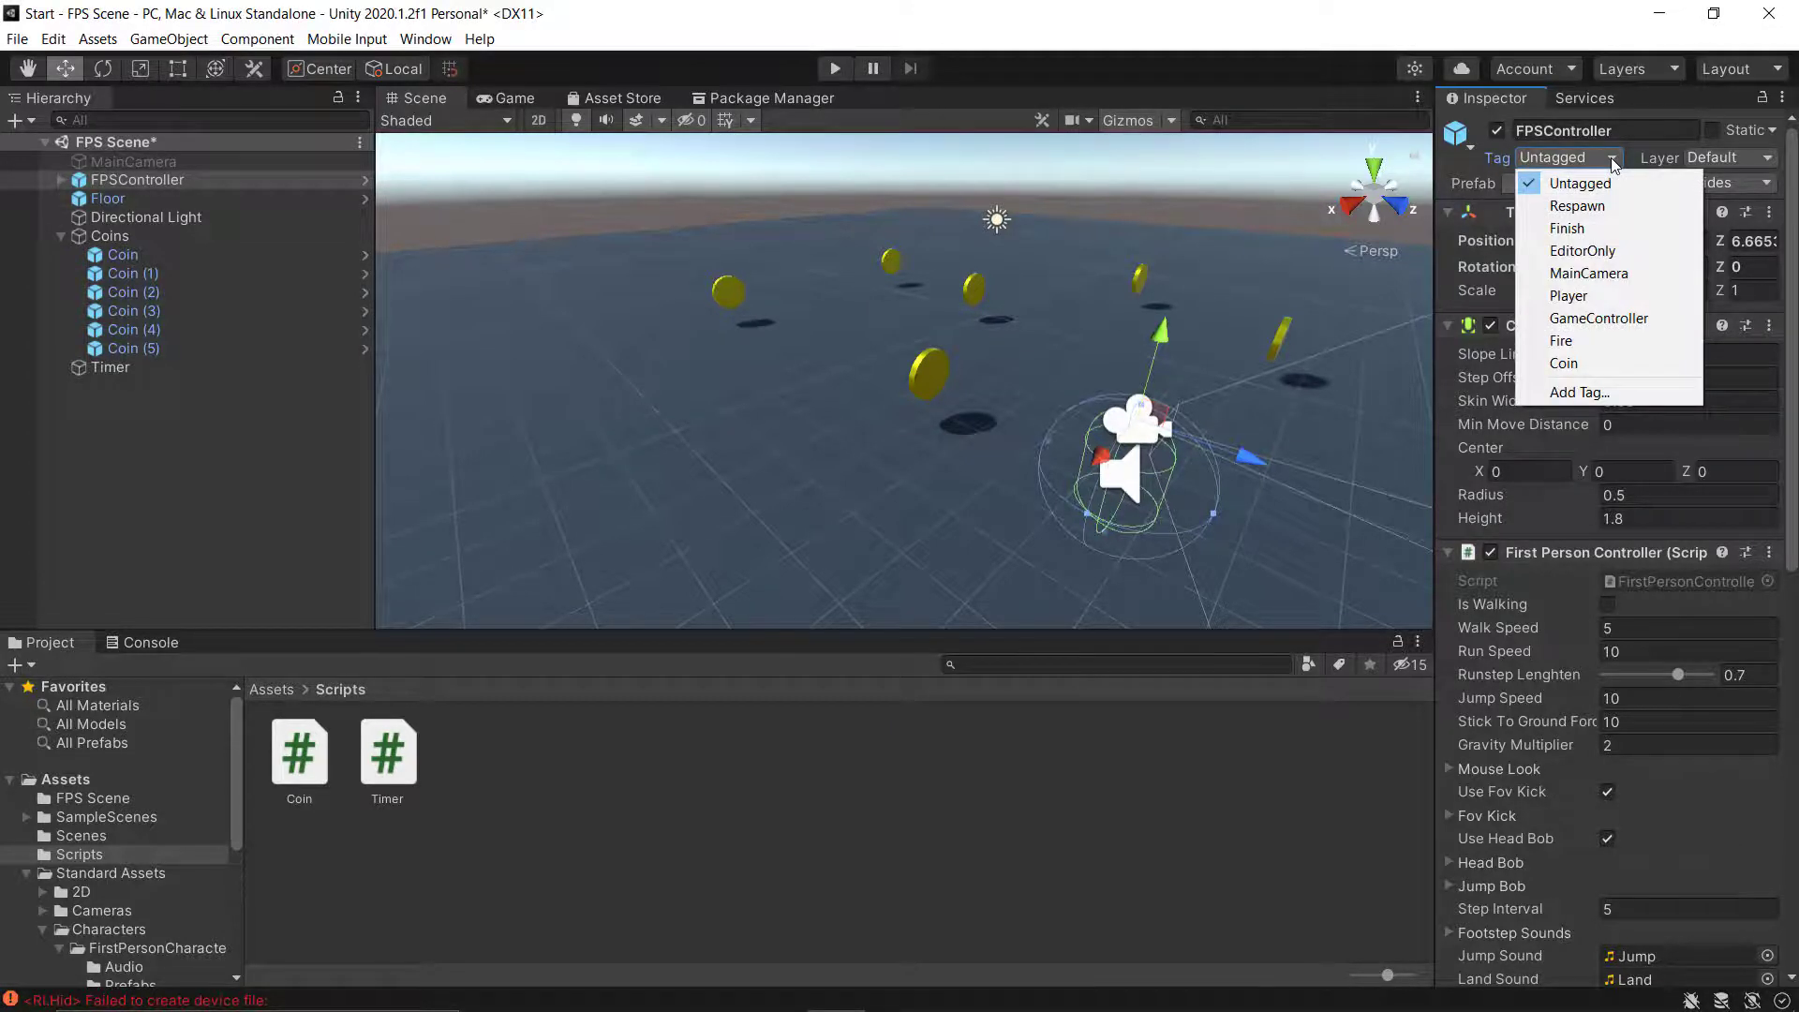
left_click(1596, 298)
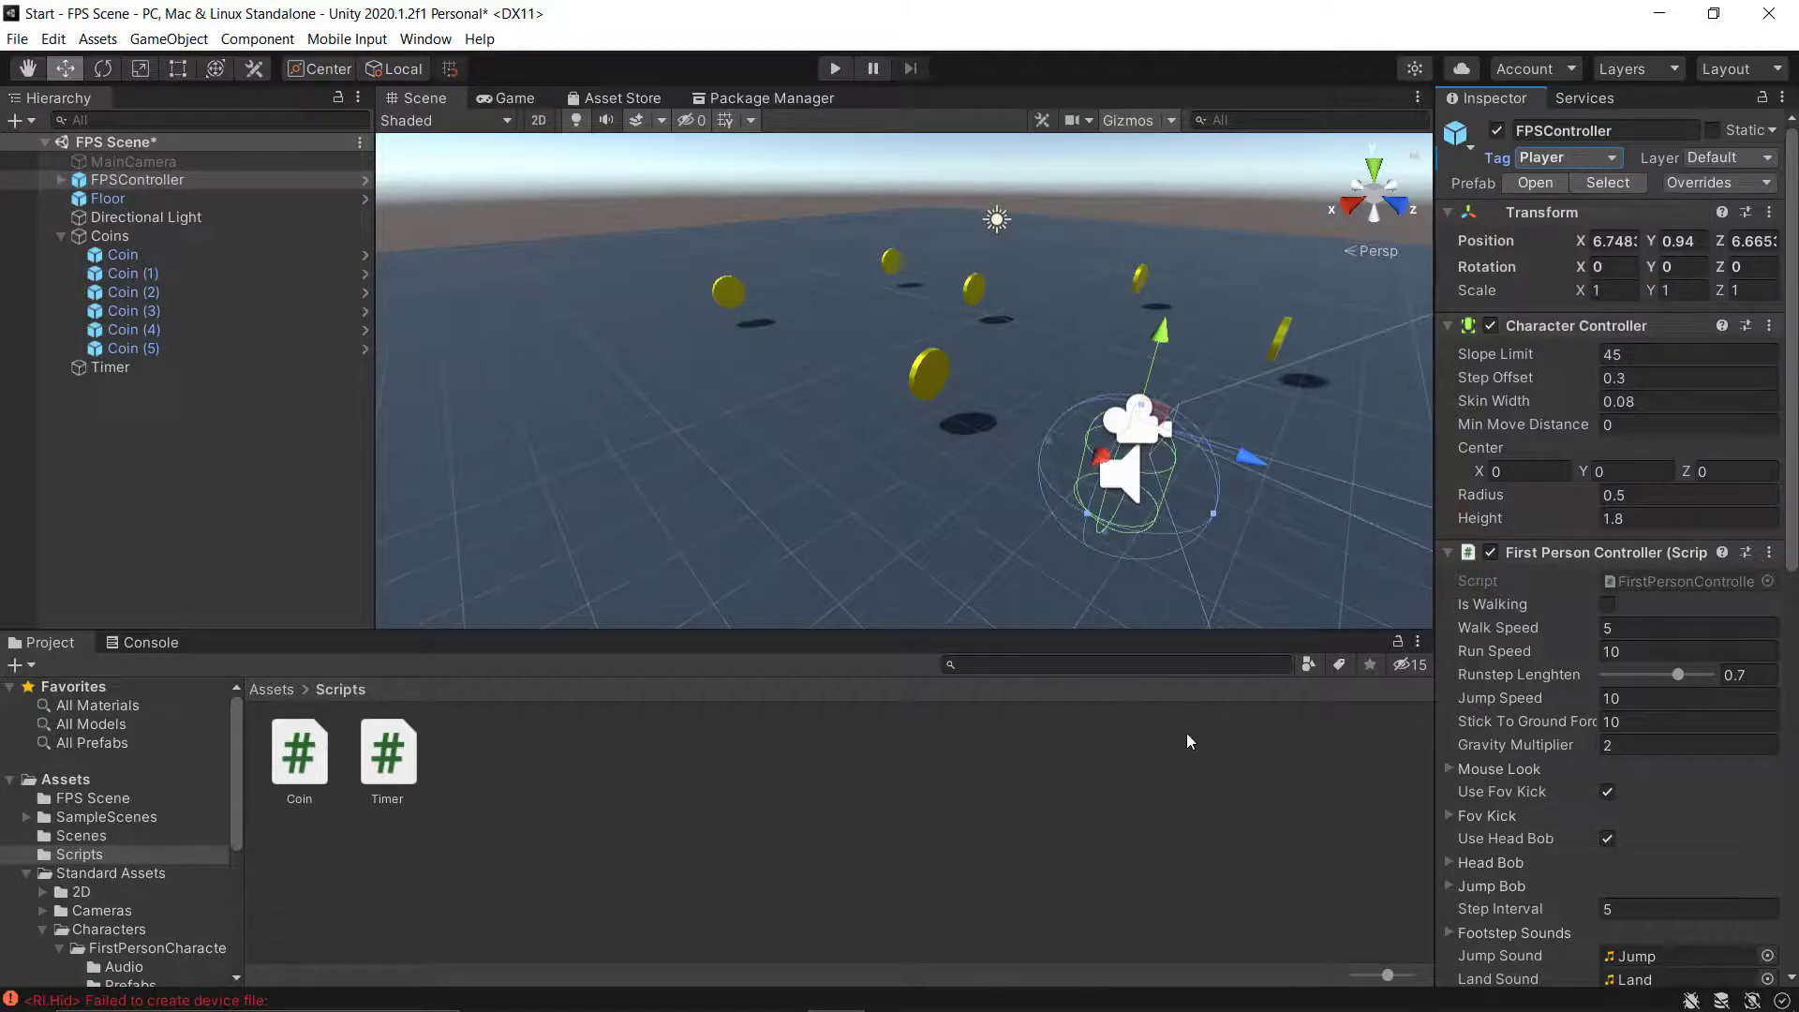
key("ctrl+s")
- Start Play mode to walk the Player-tagged FPSController through the six coins
left_click(826, 70)
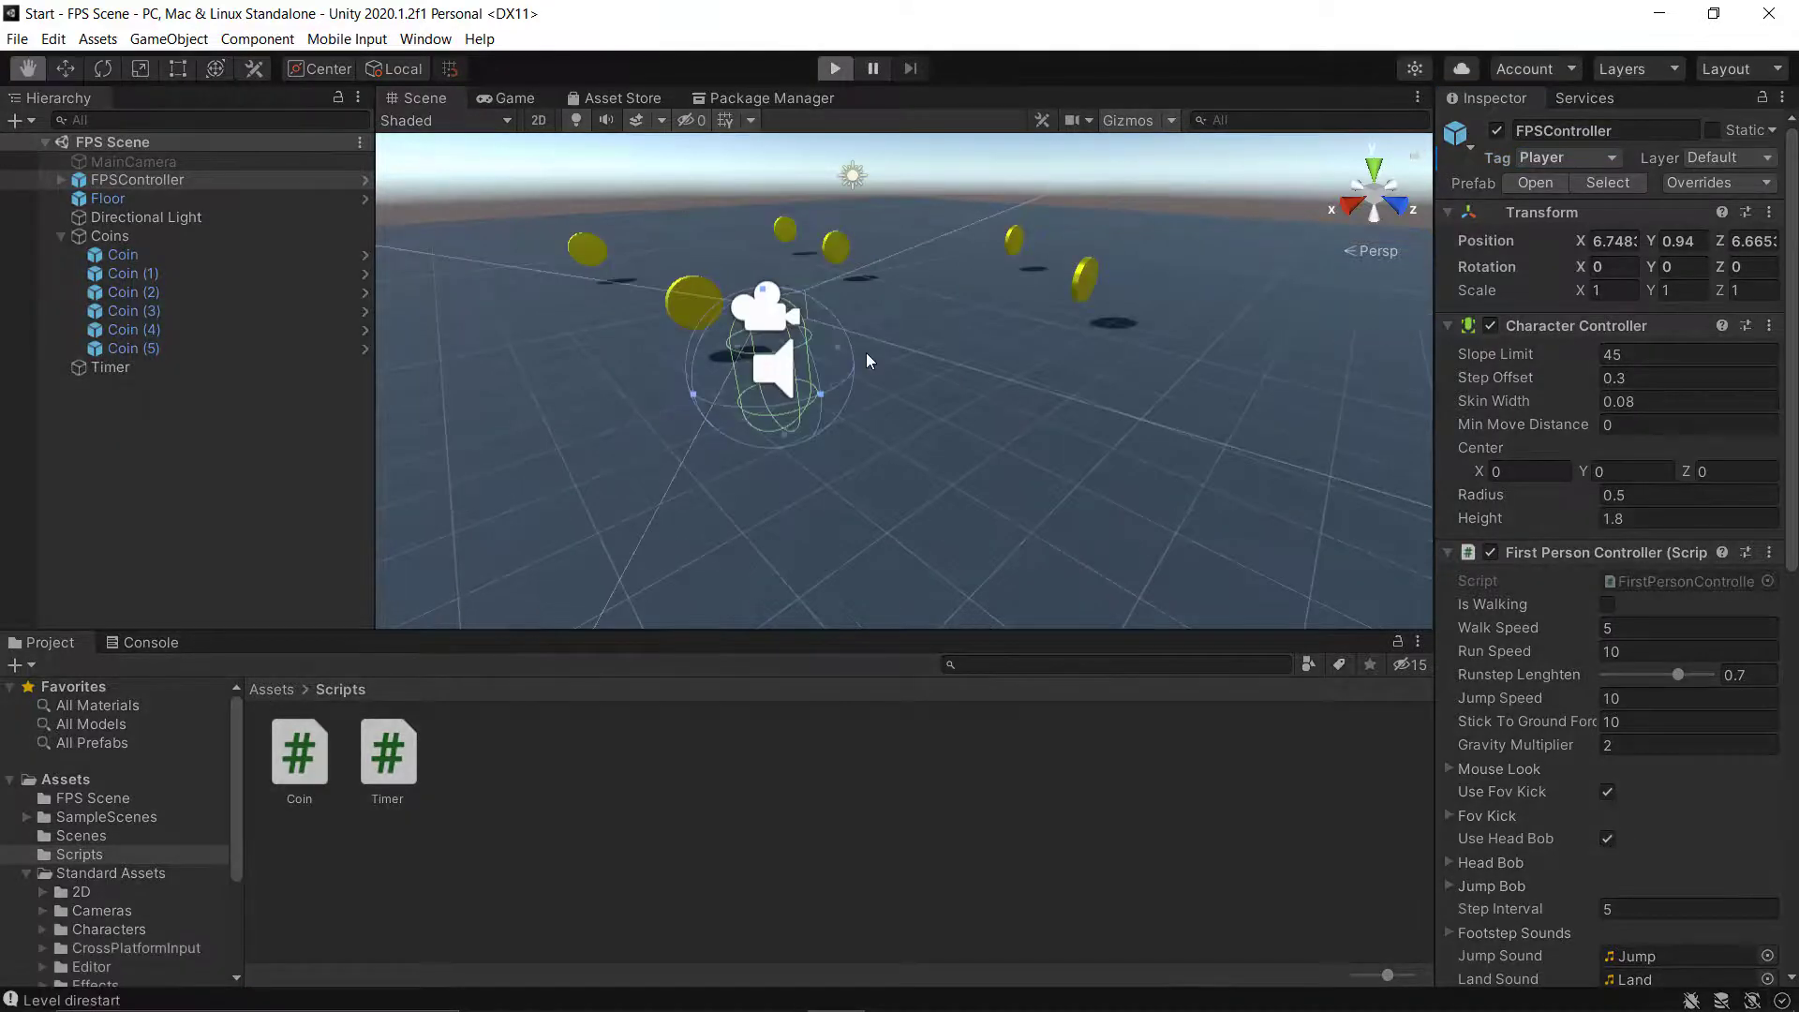